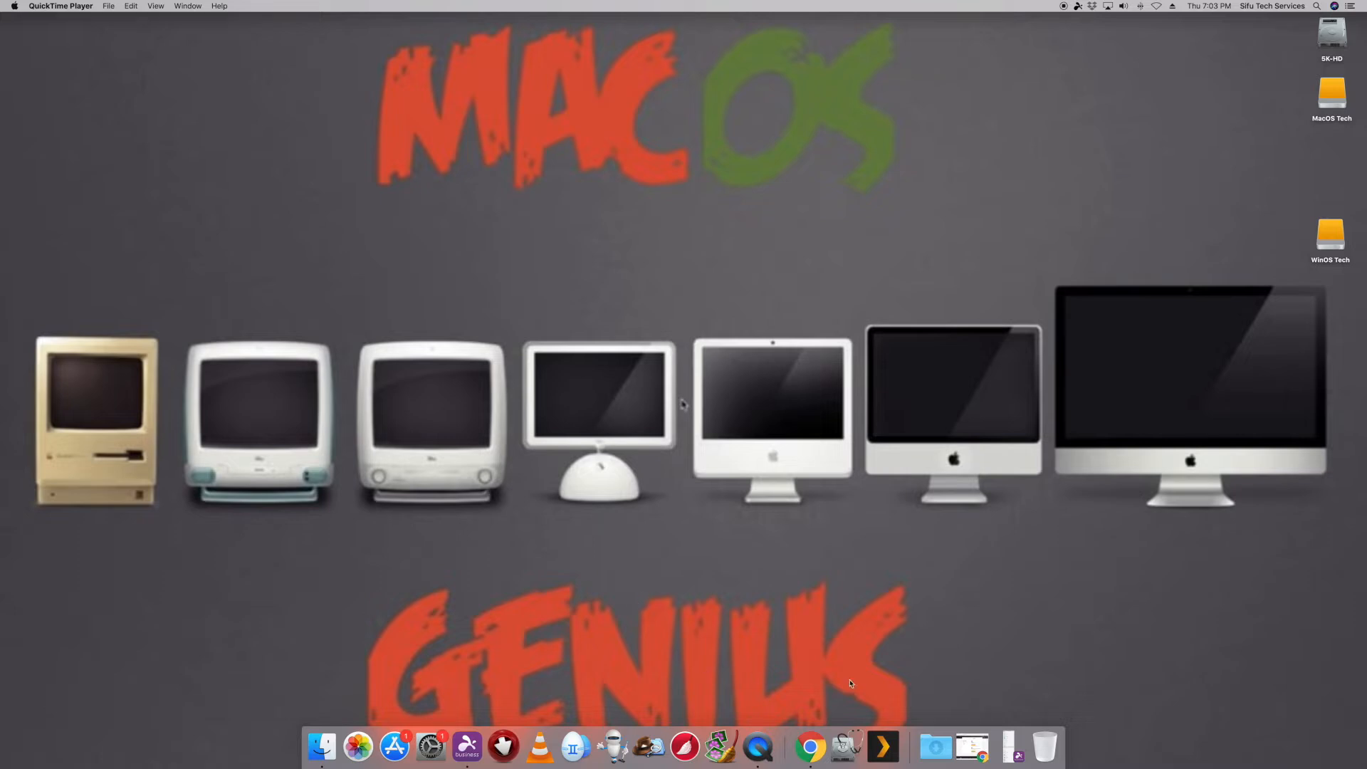
Step: Open Splashtop Business, connect to the UseTv-SRV server and show the remote session in full screen
click(1015, 749)
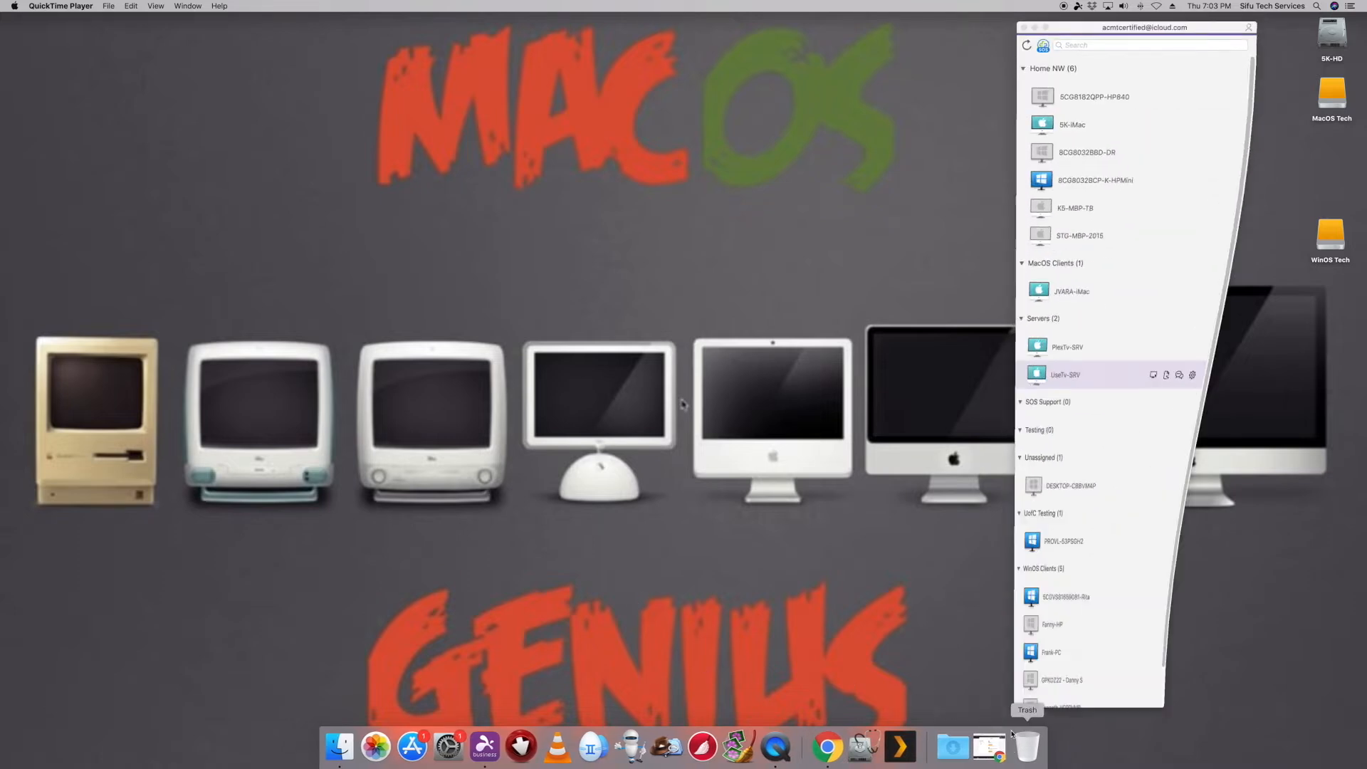
double_click(1045, 374)
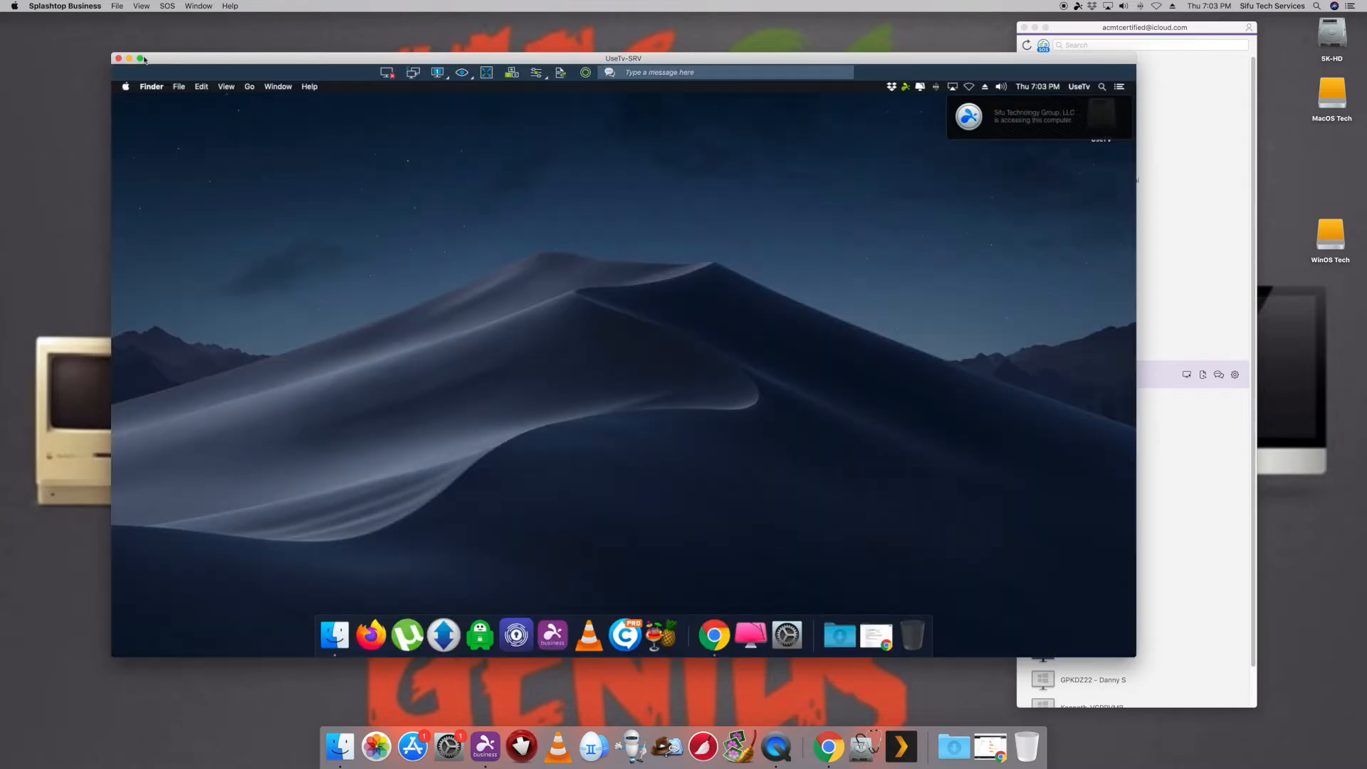
click(140, 58)
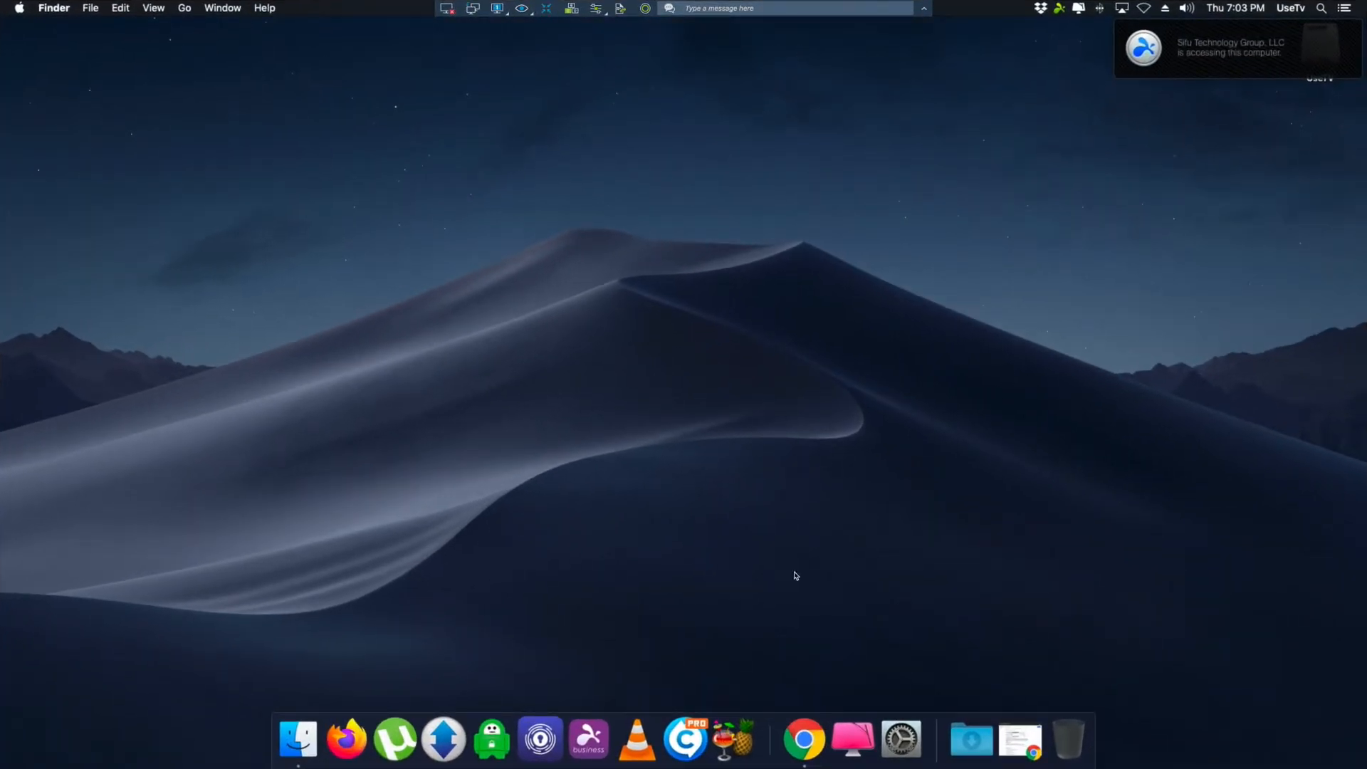
Step: Go to plex.tv in Chrome on the remote Mac and widen the browser window to fill the desktop
click(803, 737)
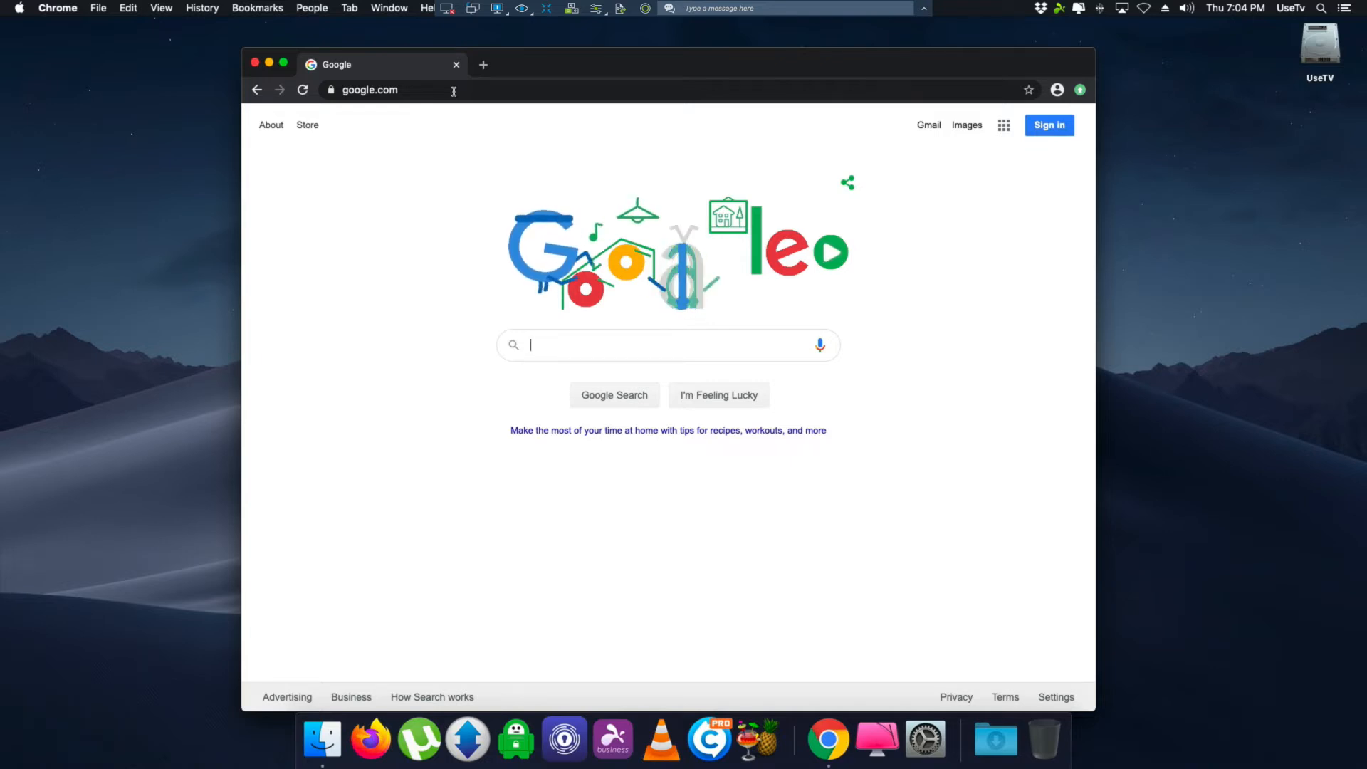
click(453, 91)
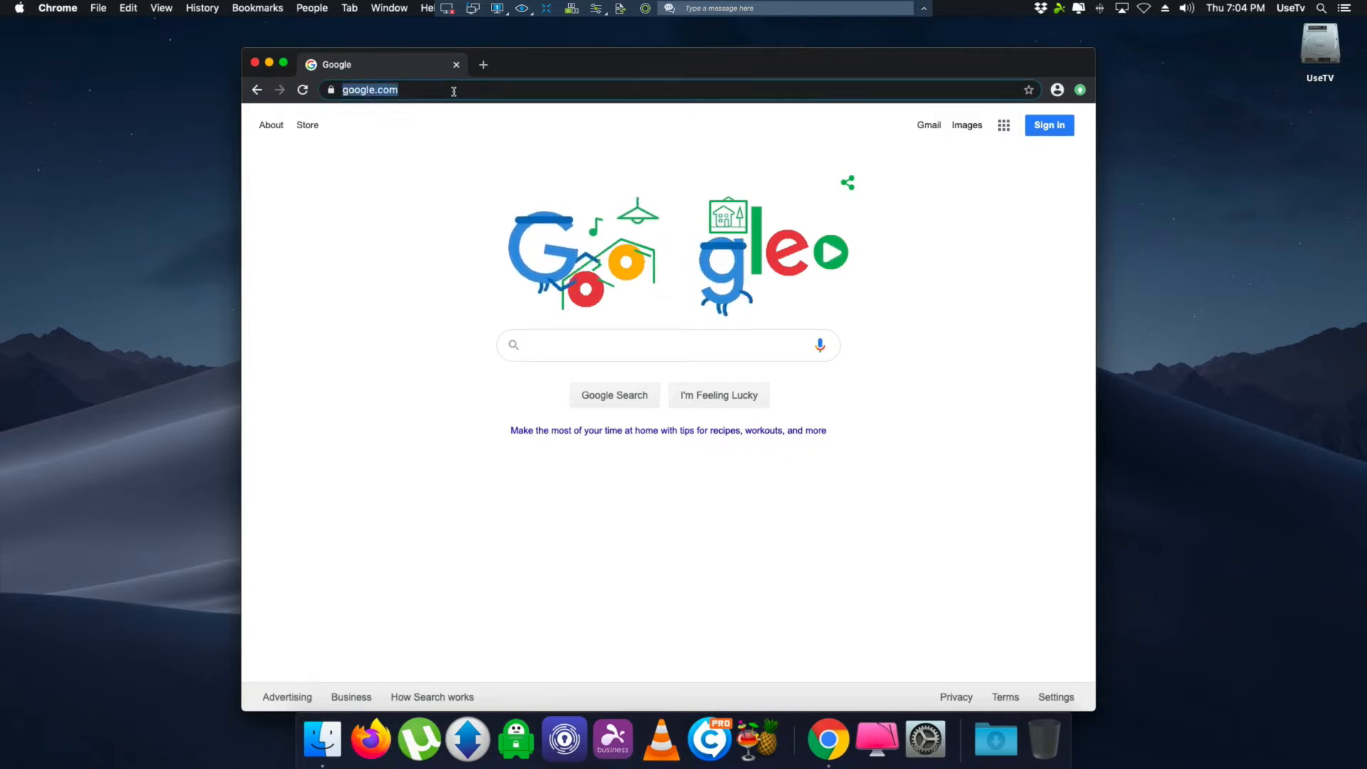
text(plex.tv)
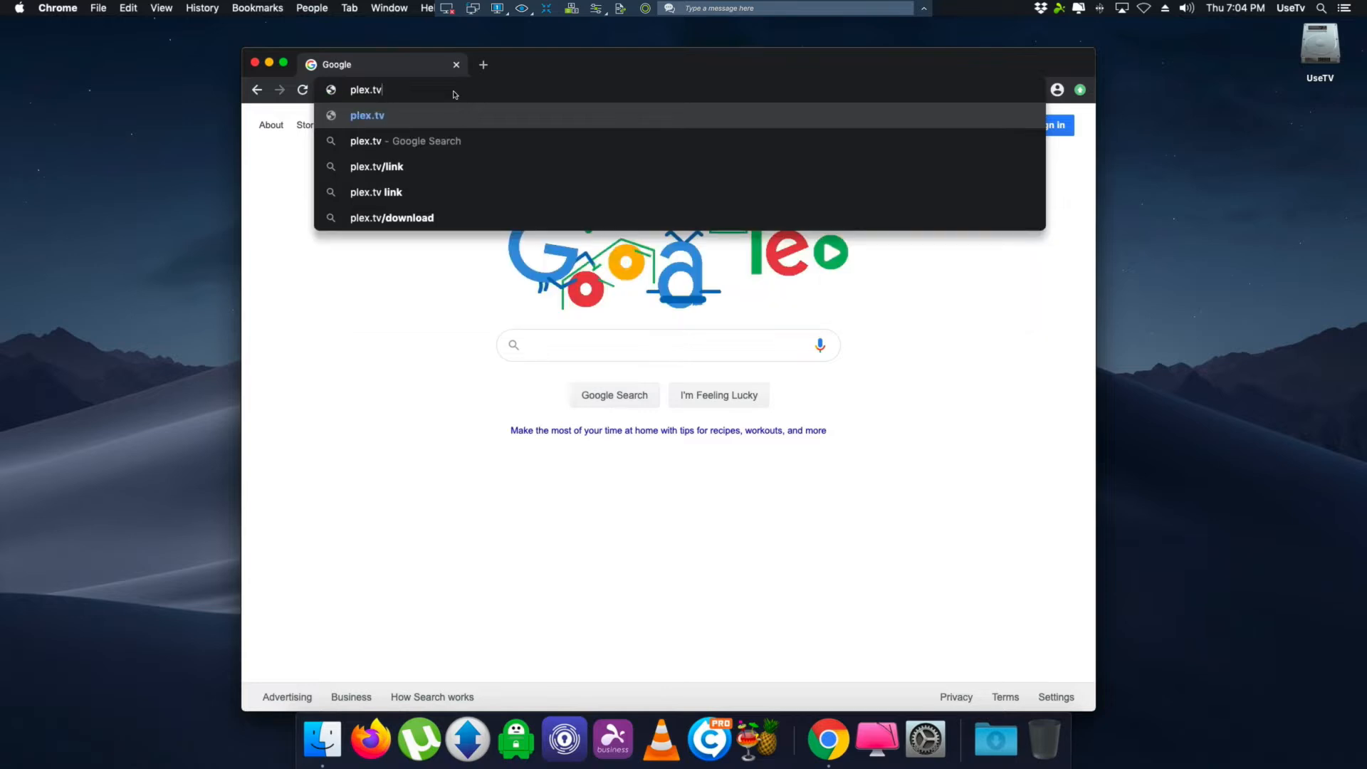
key(Return)
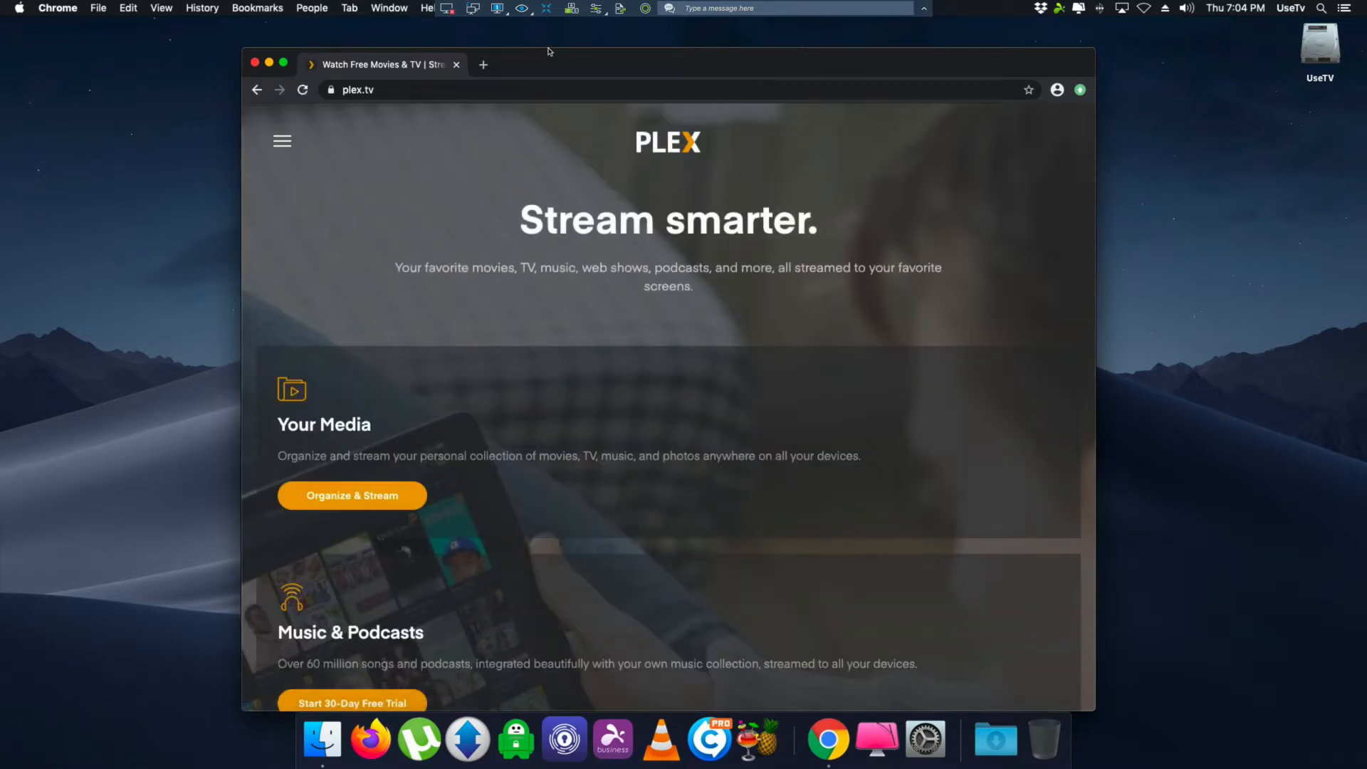
drag(547, 49, 544, 8)
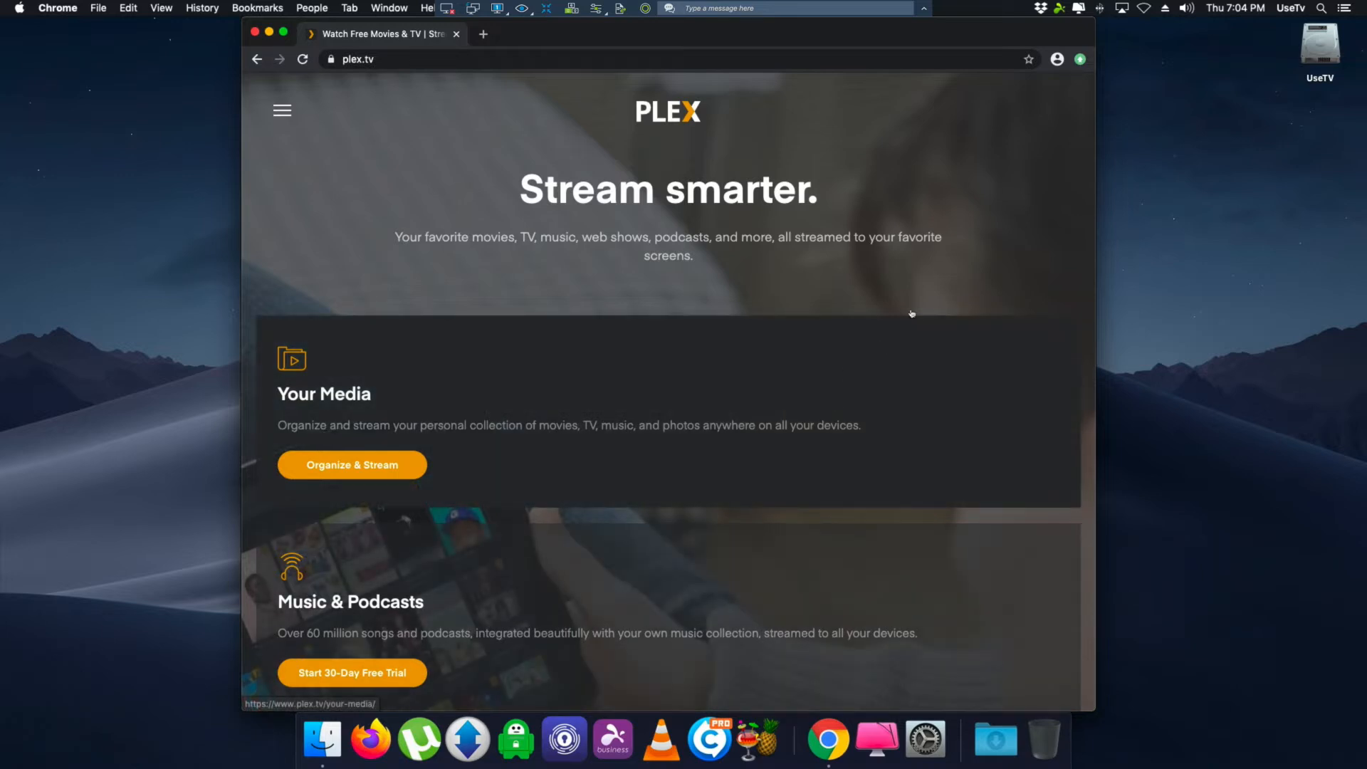
drag(1095, 114, 1365, 96)
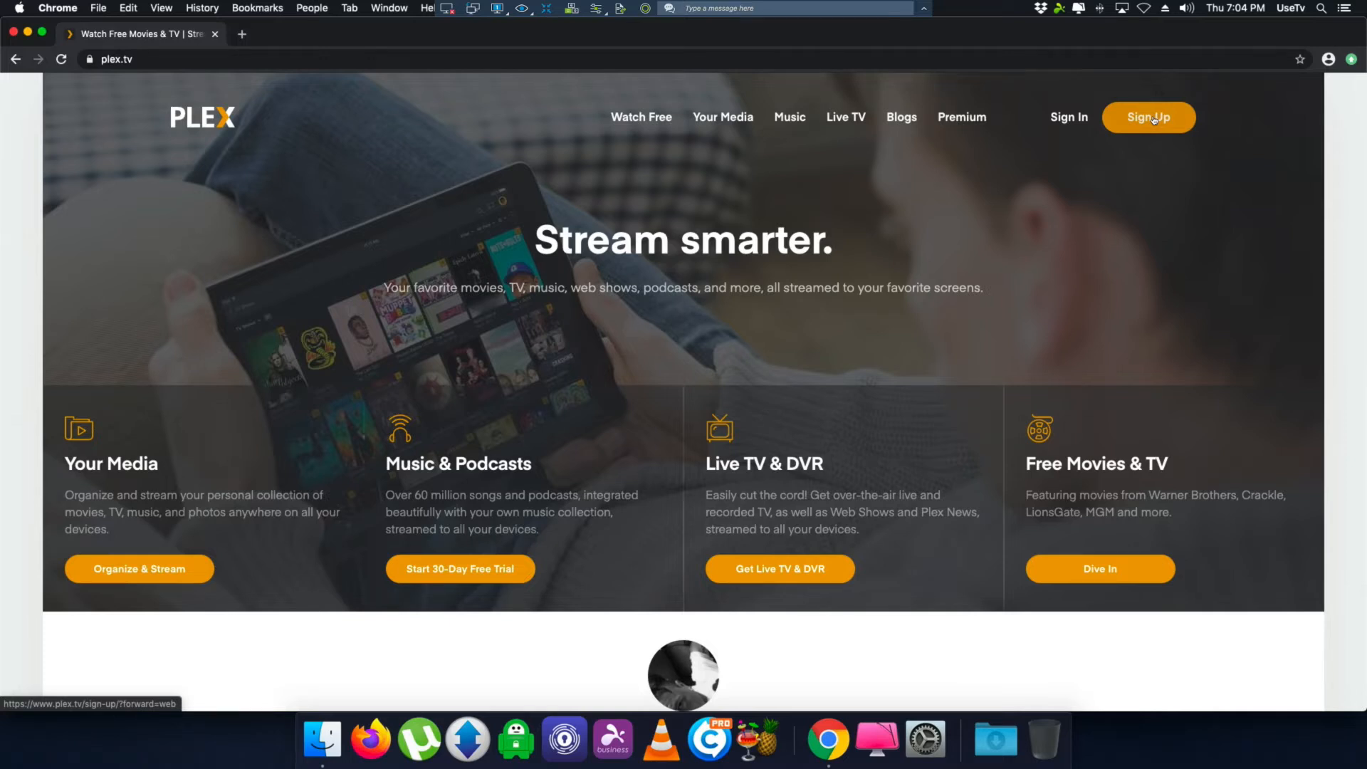
Step: Sign in to Plex with the Google account and open the account's Downloads page
click(1072, 123)
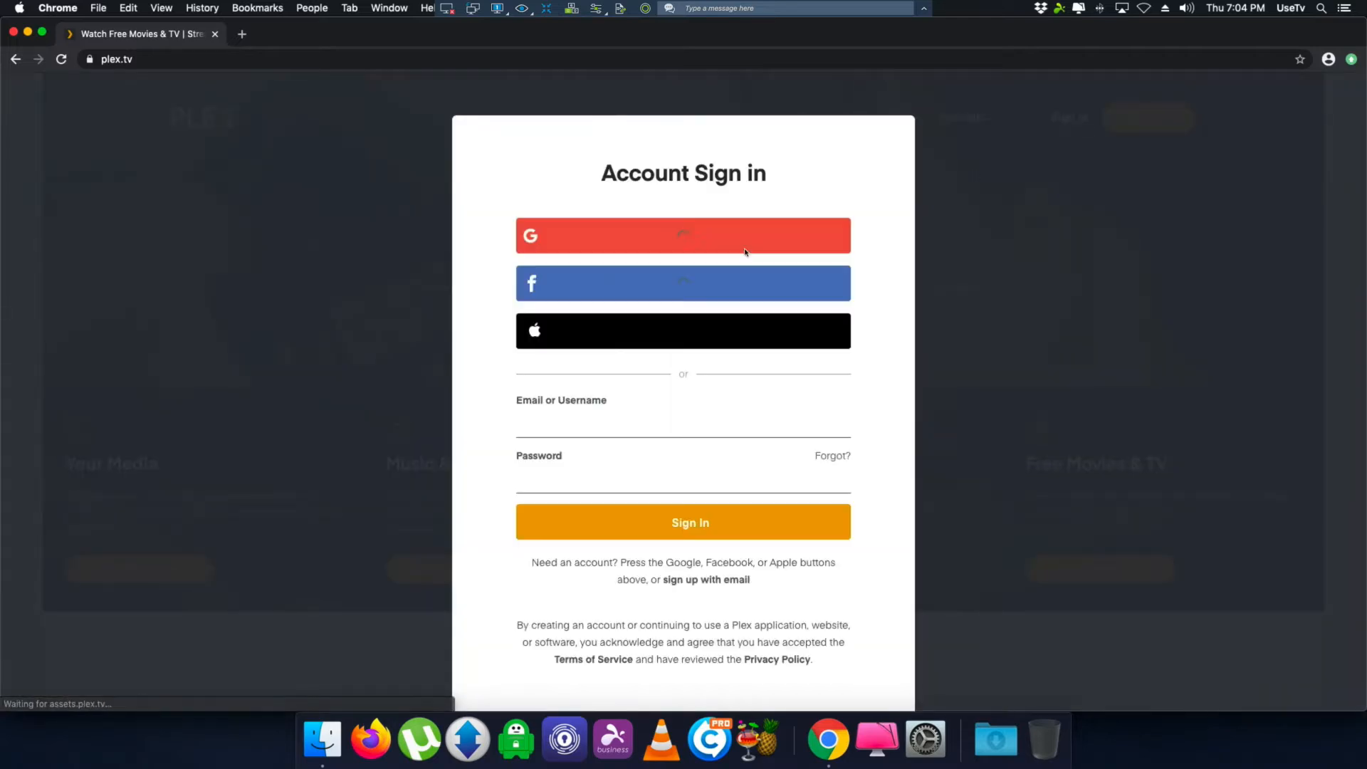
click(694, 239)
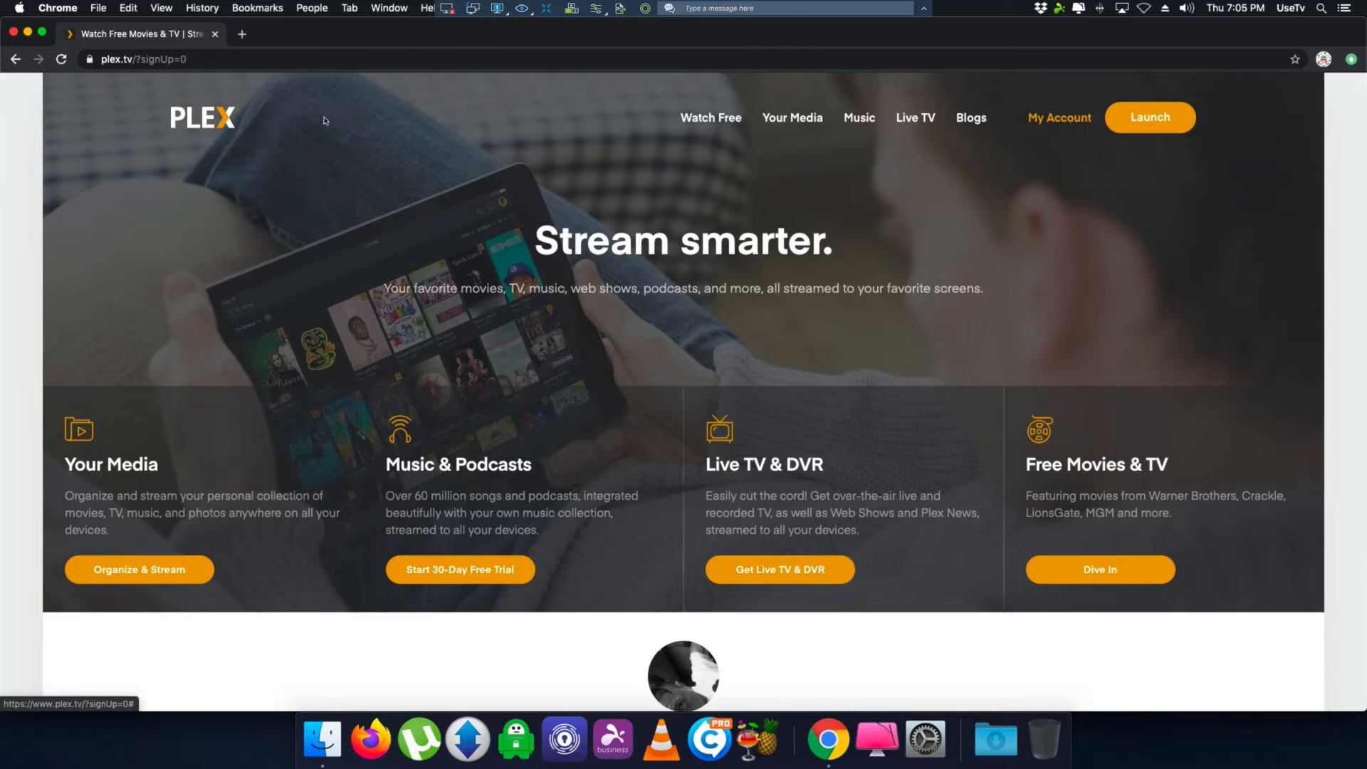
click(1048, 120)
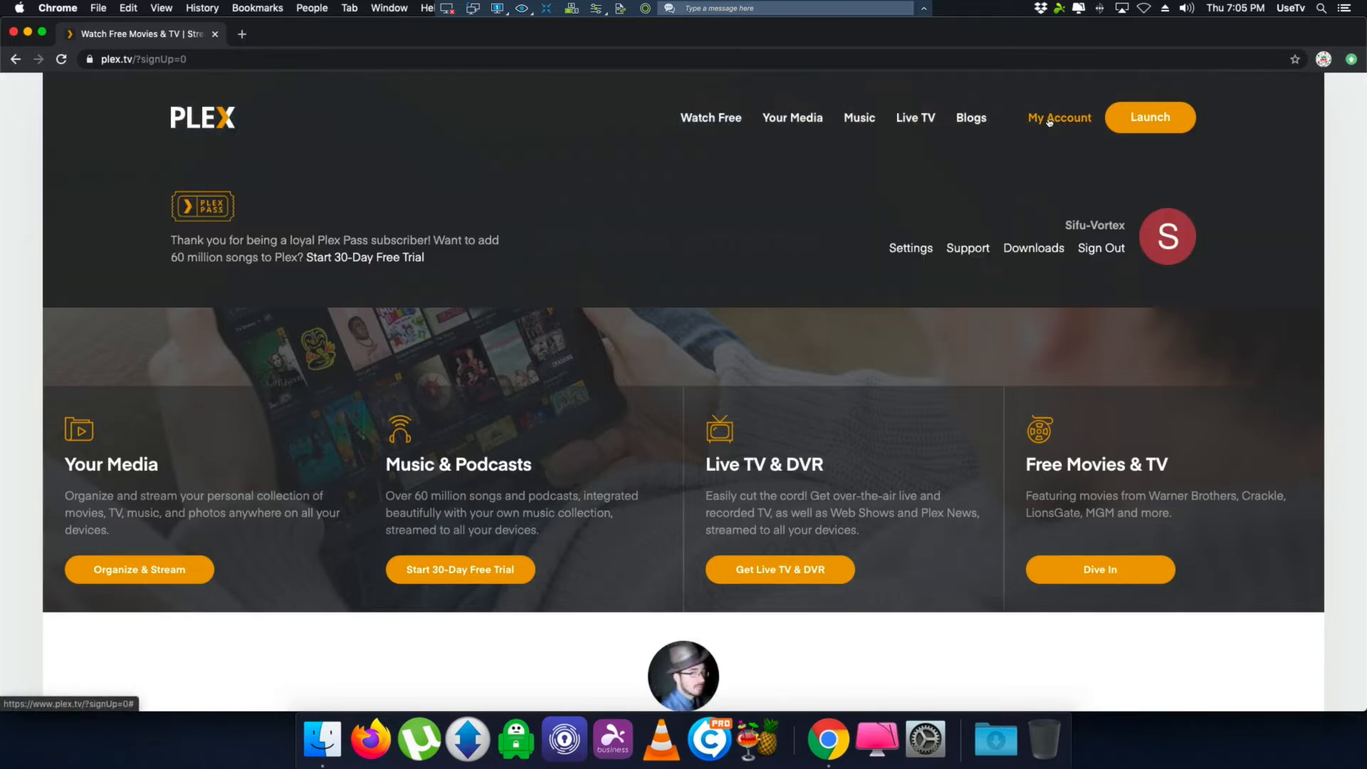
click(1048, 248)
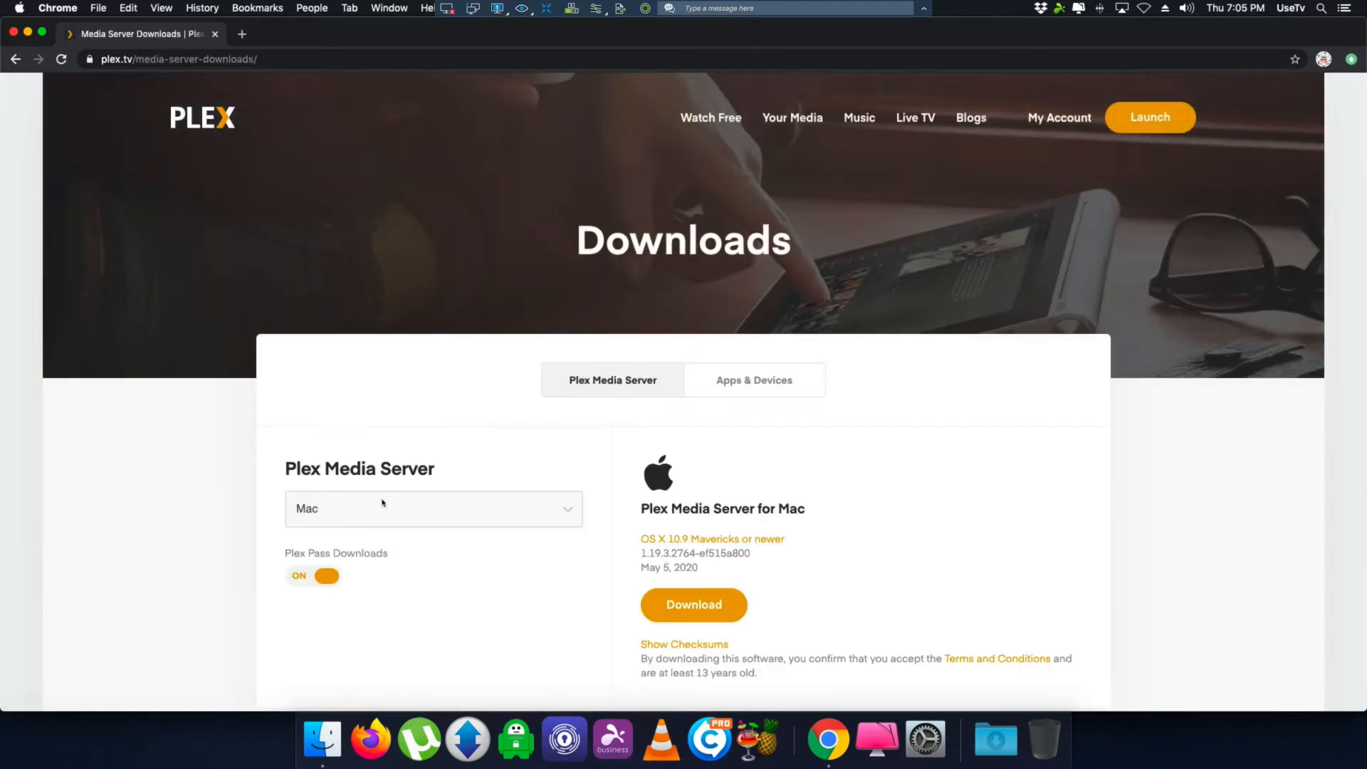
Step: Review the Apps & Devices downloads for Mac and download Plex Media Server for Mac
click(602, 383)
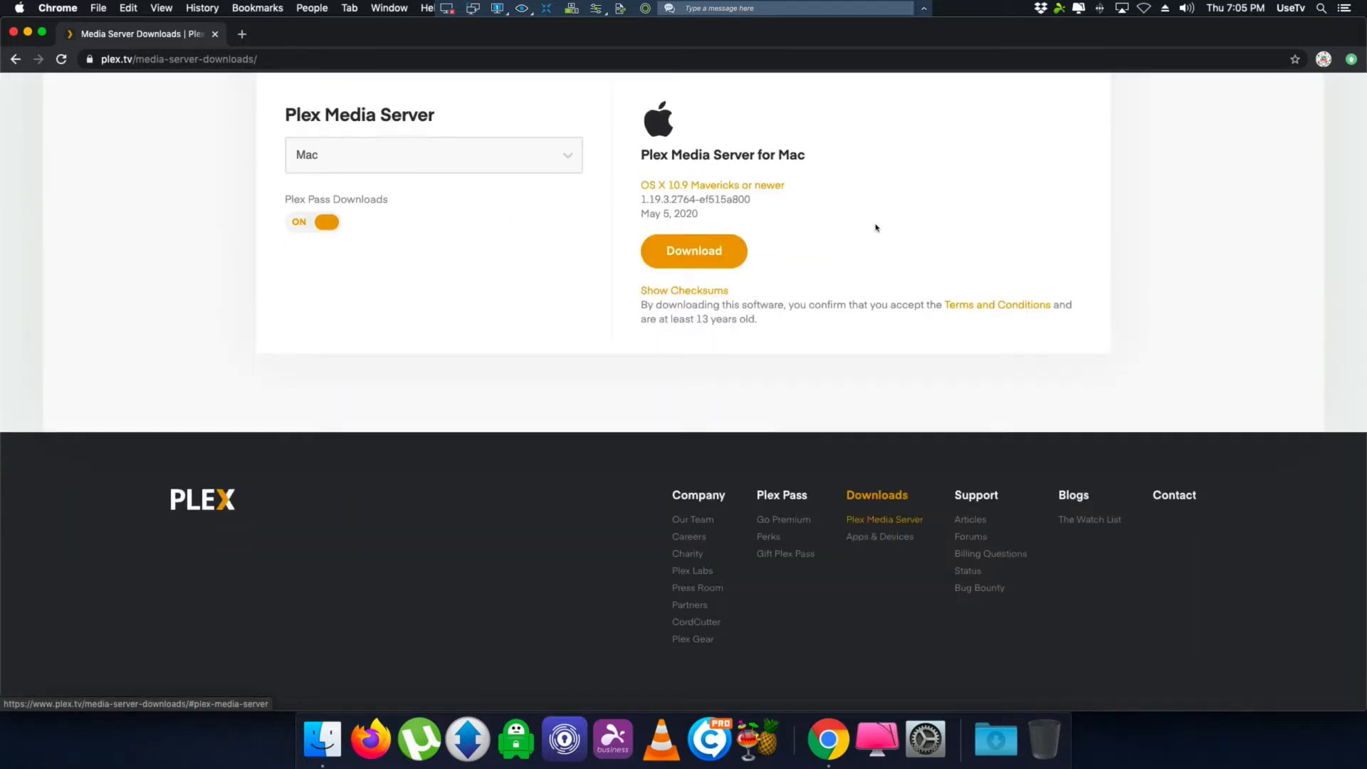
scroll(875, 227, up, 1)
scroll(875, 226, up, 2)
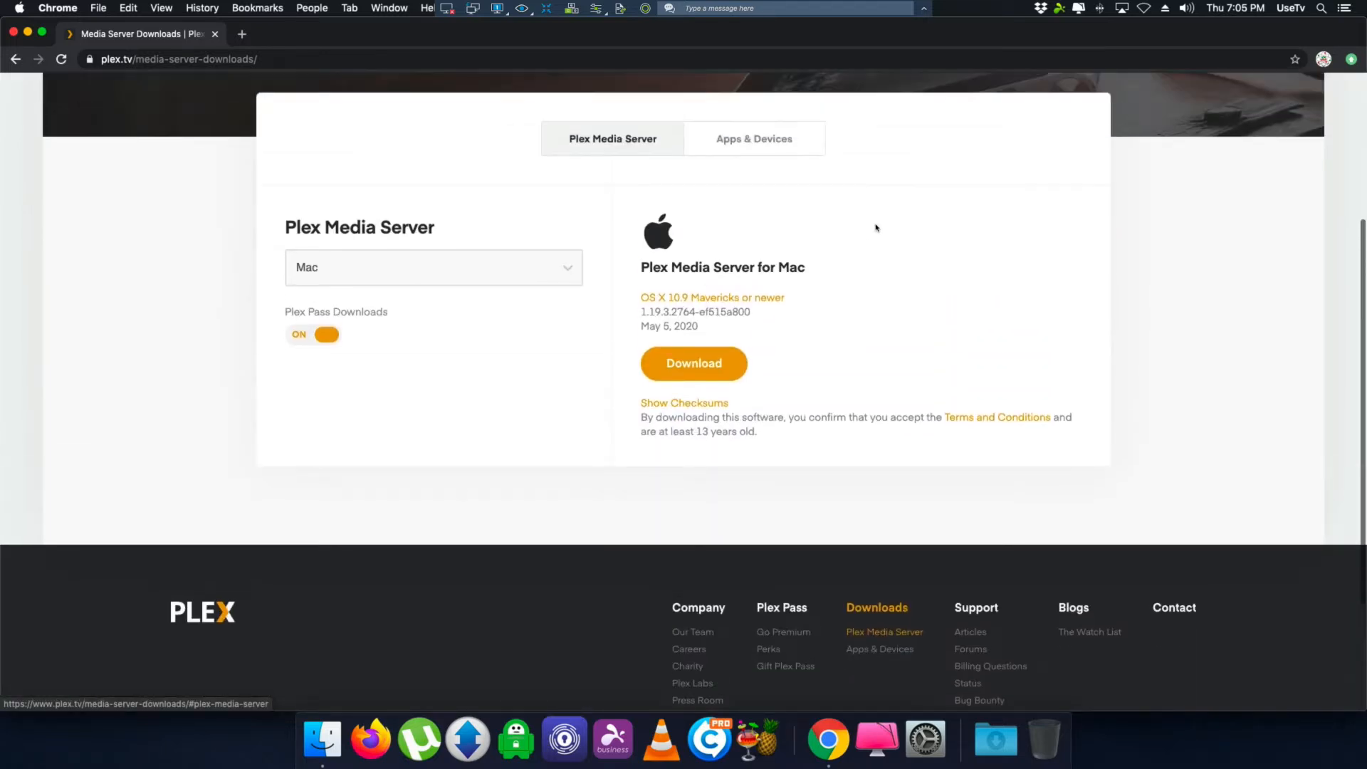
click(743, 141)
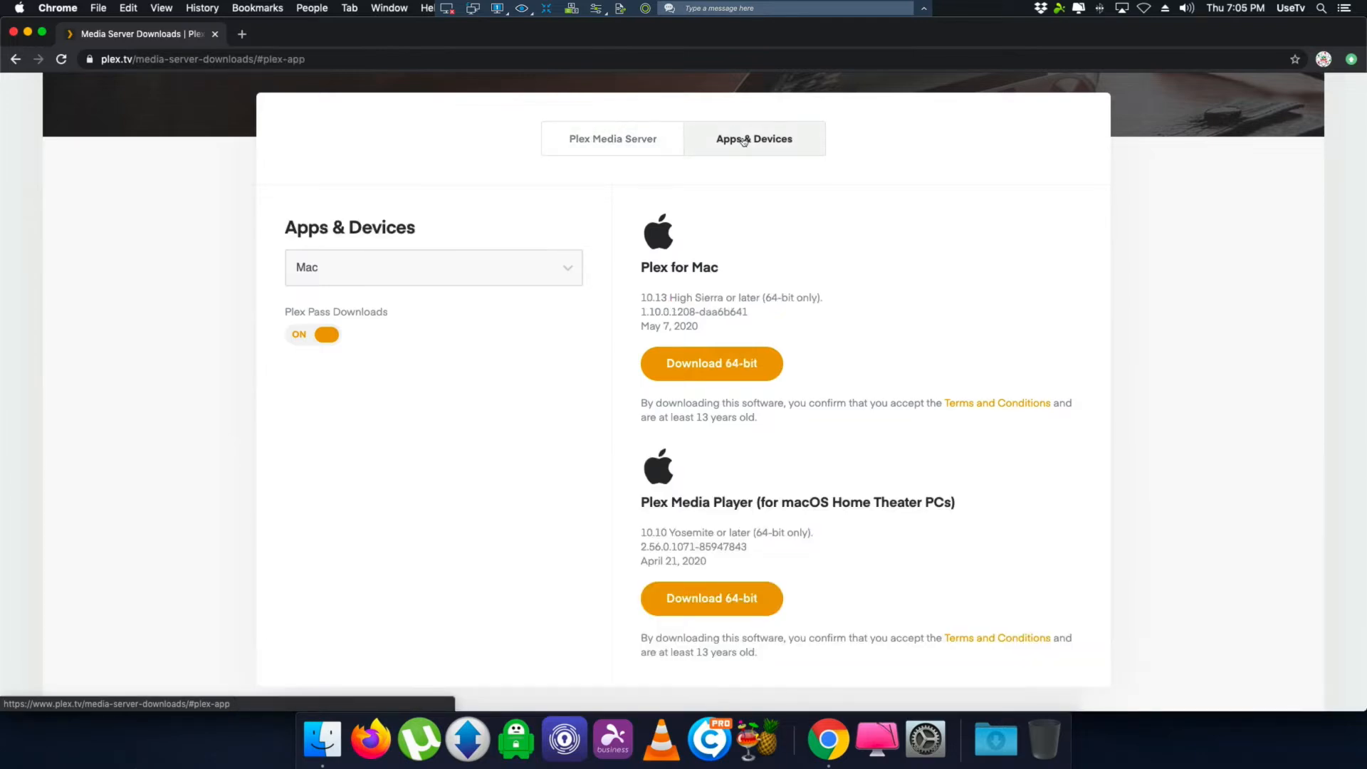
click(643, 145)
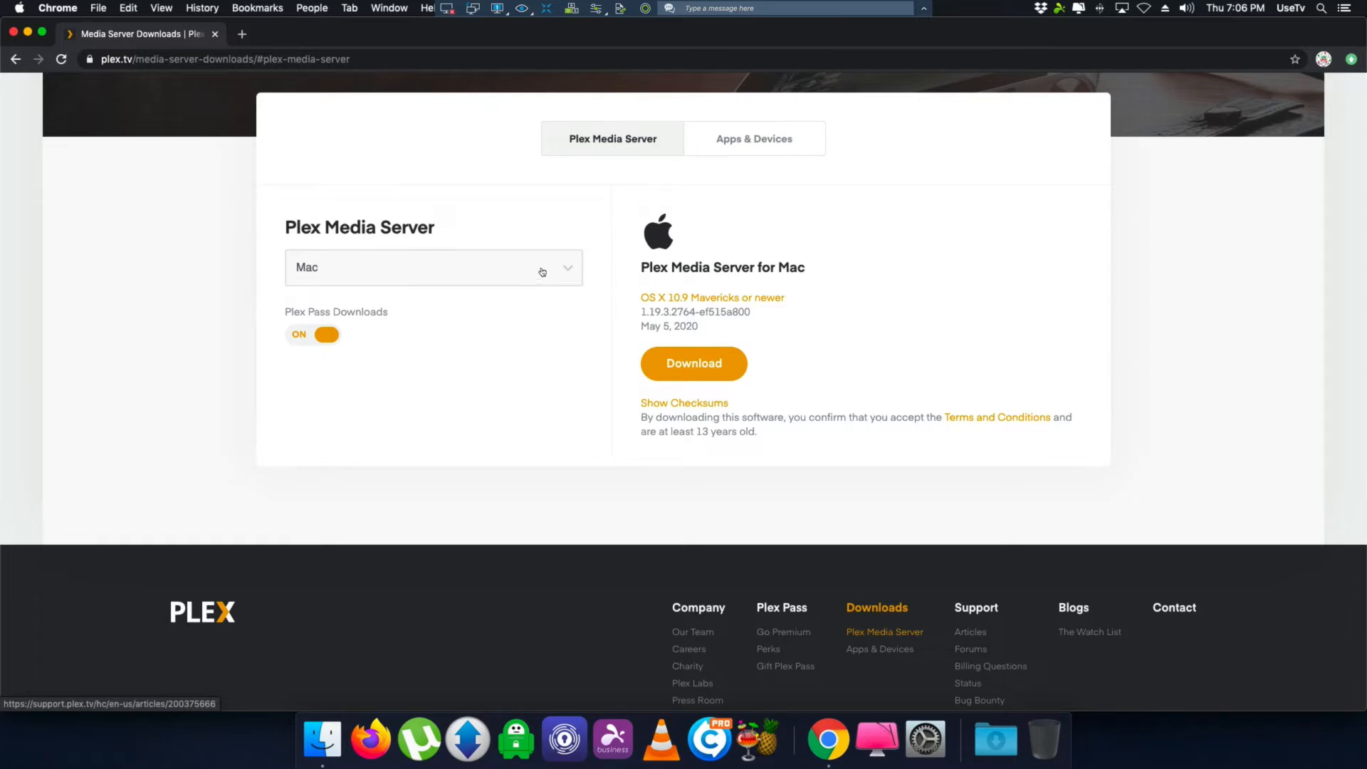
click(692, 365)
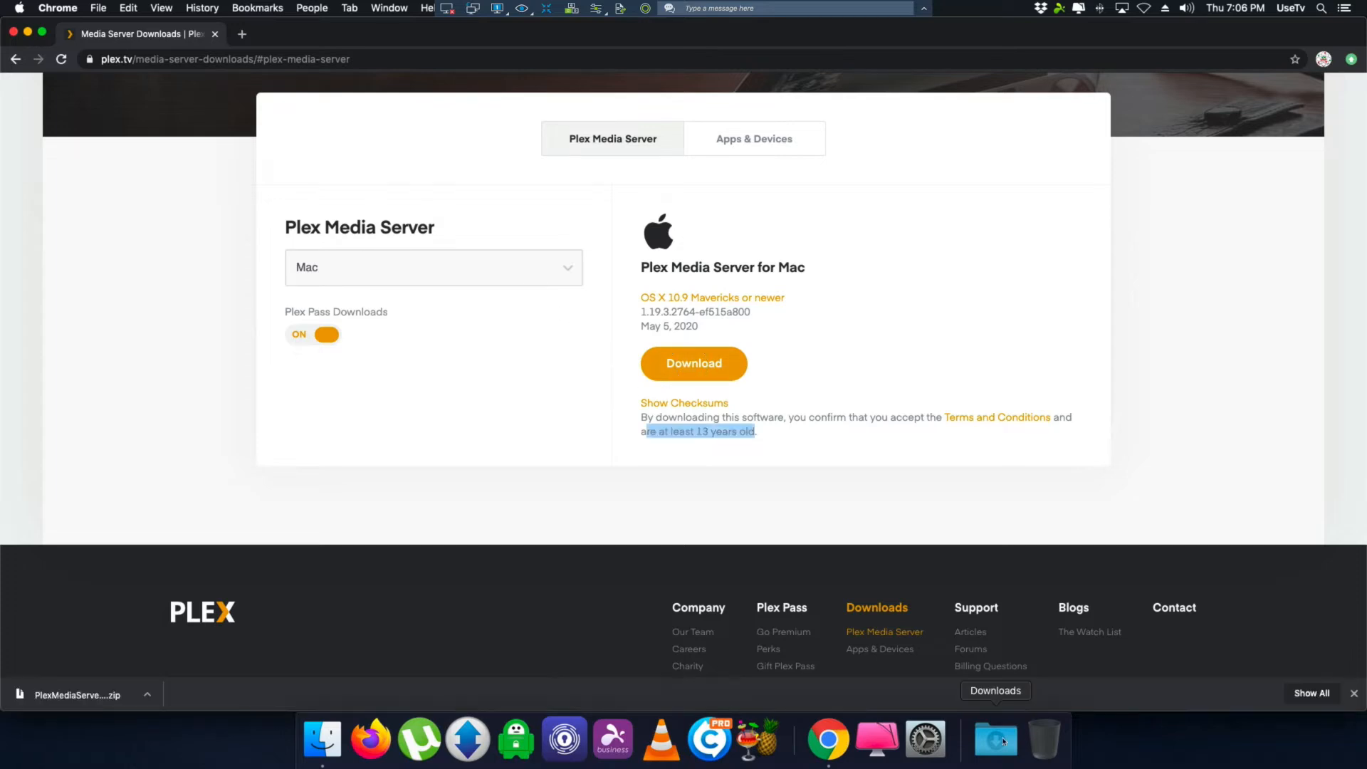
Step: Extract the downloaded PlexMediaServer zip, minimize the browser and show the Downloads folder in Finder
click(1002, 741)
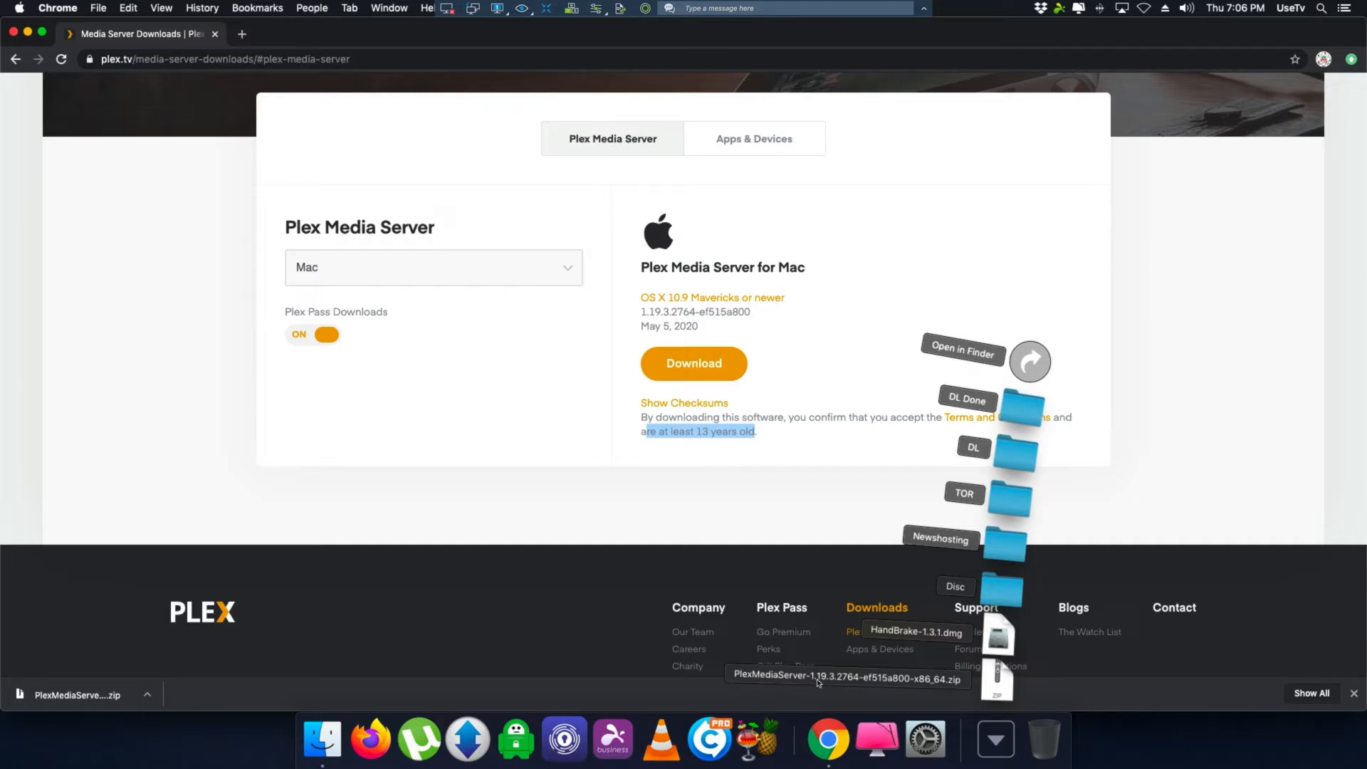
click(997, 683)
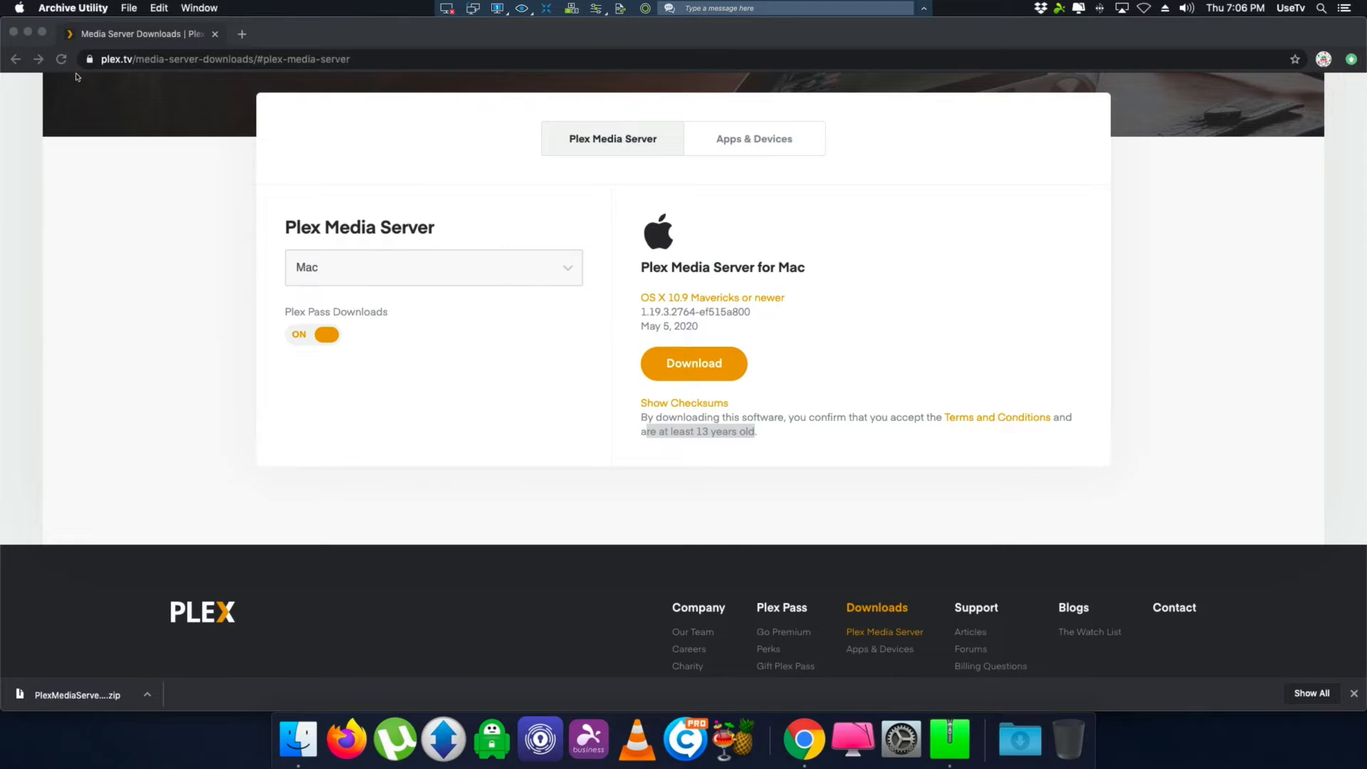
click(27, 32)
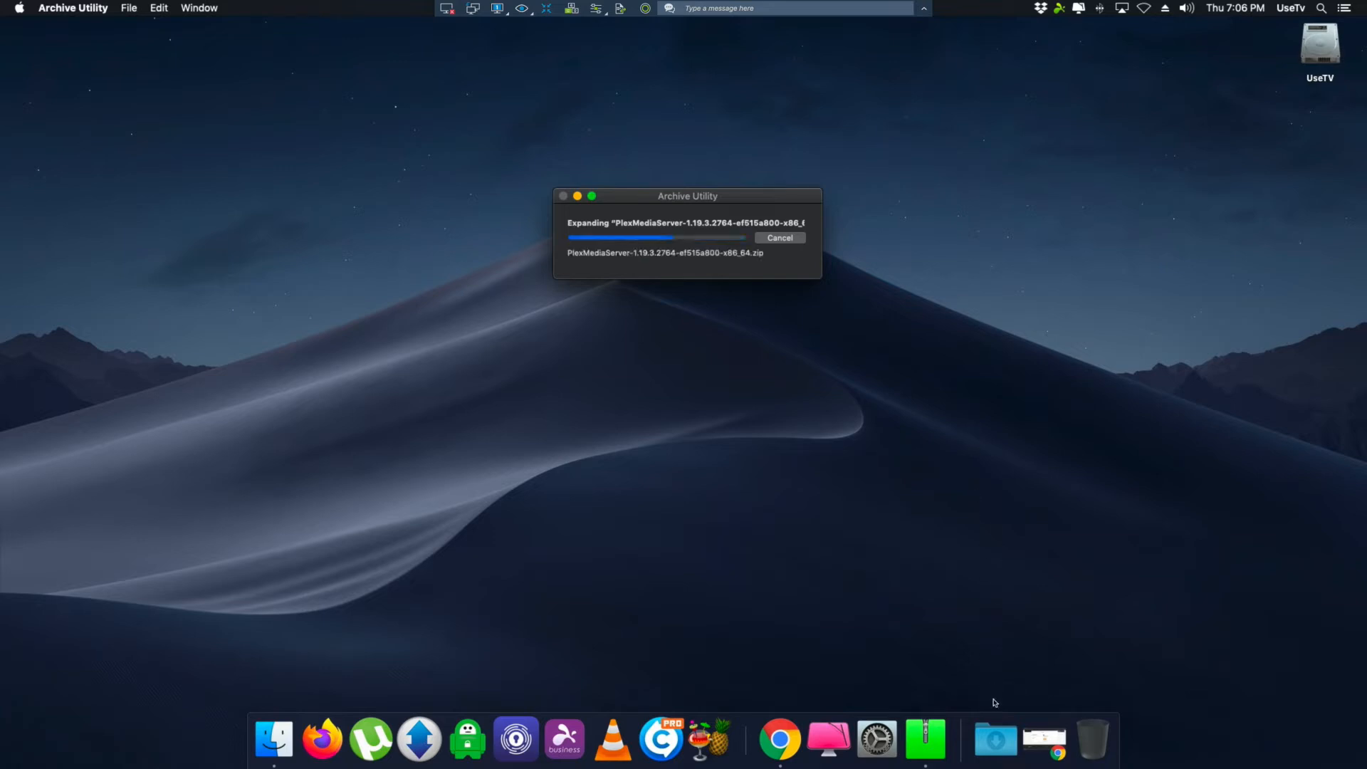
click(995, 740)
click(1030, 362)
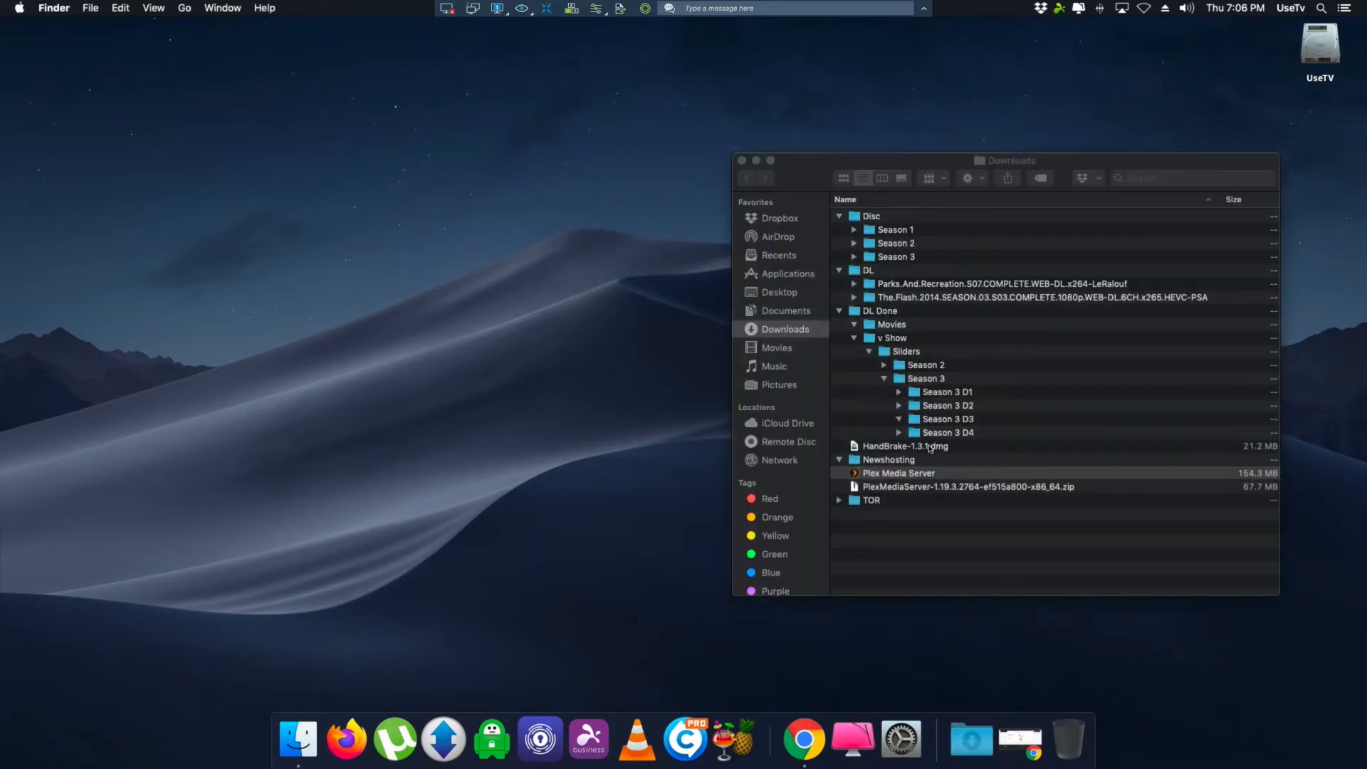
Step: Move the extracted Plex Media Server app from Downloads to the Applications folder
click(900, 488)
click(895, 476)
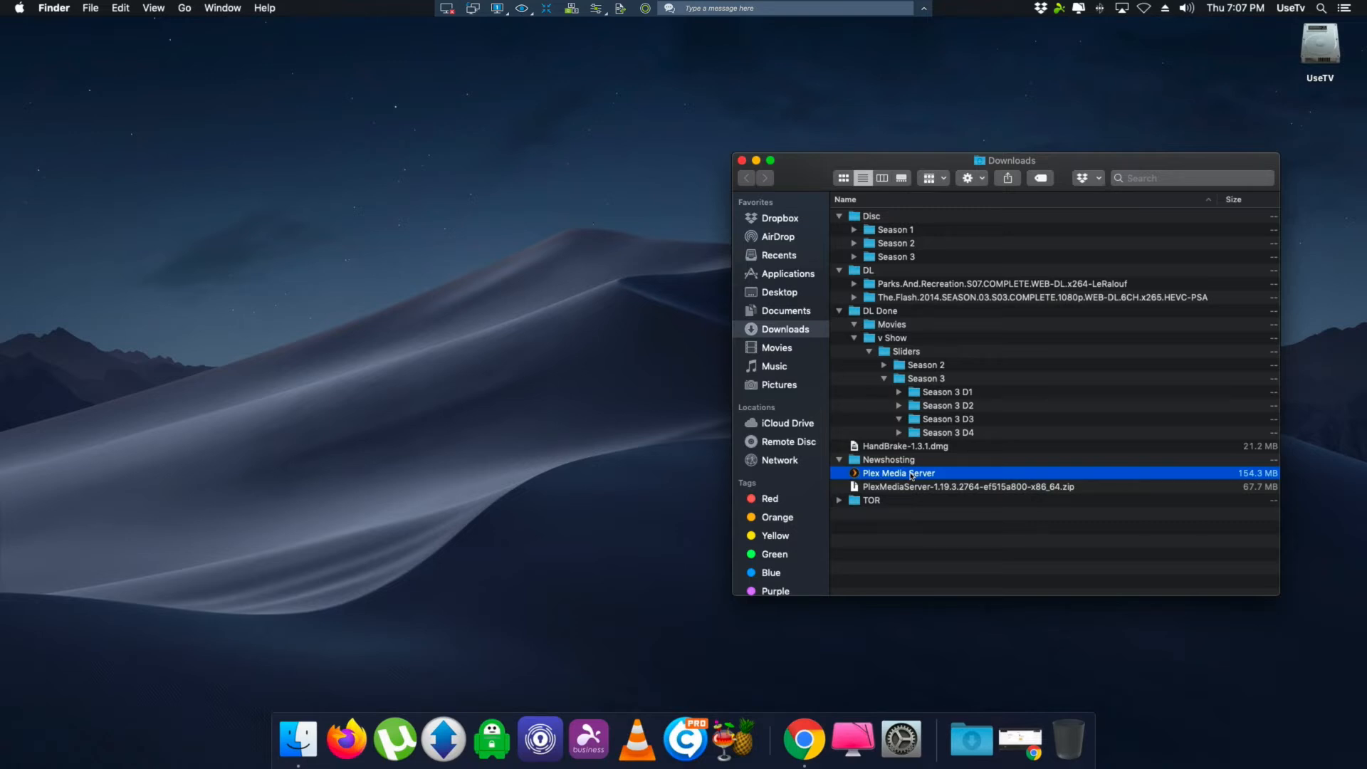
drag(911, 475, 792, 278)
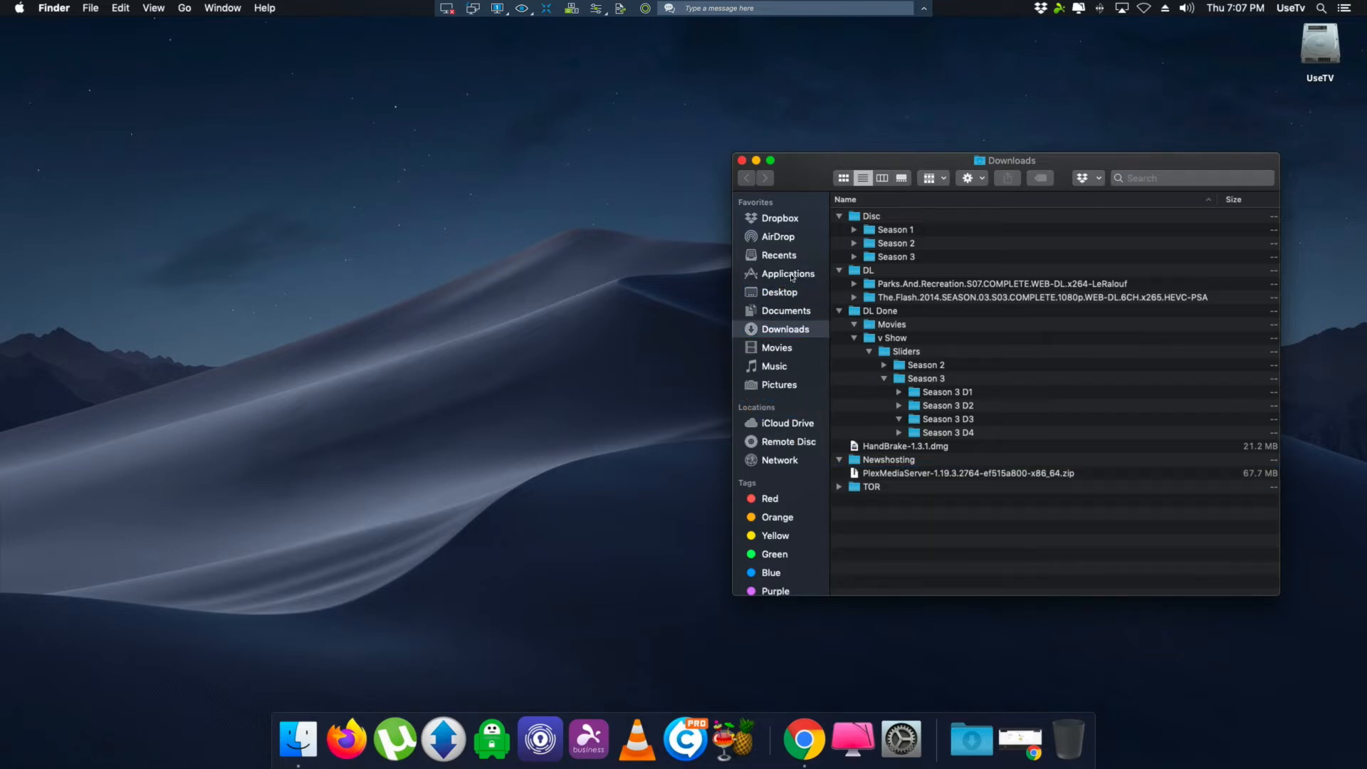
Step: Try to open Plex Media Server from the Applications folder and dismiss the security alert
click(793, 277)
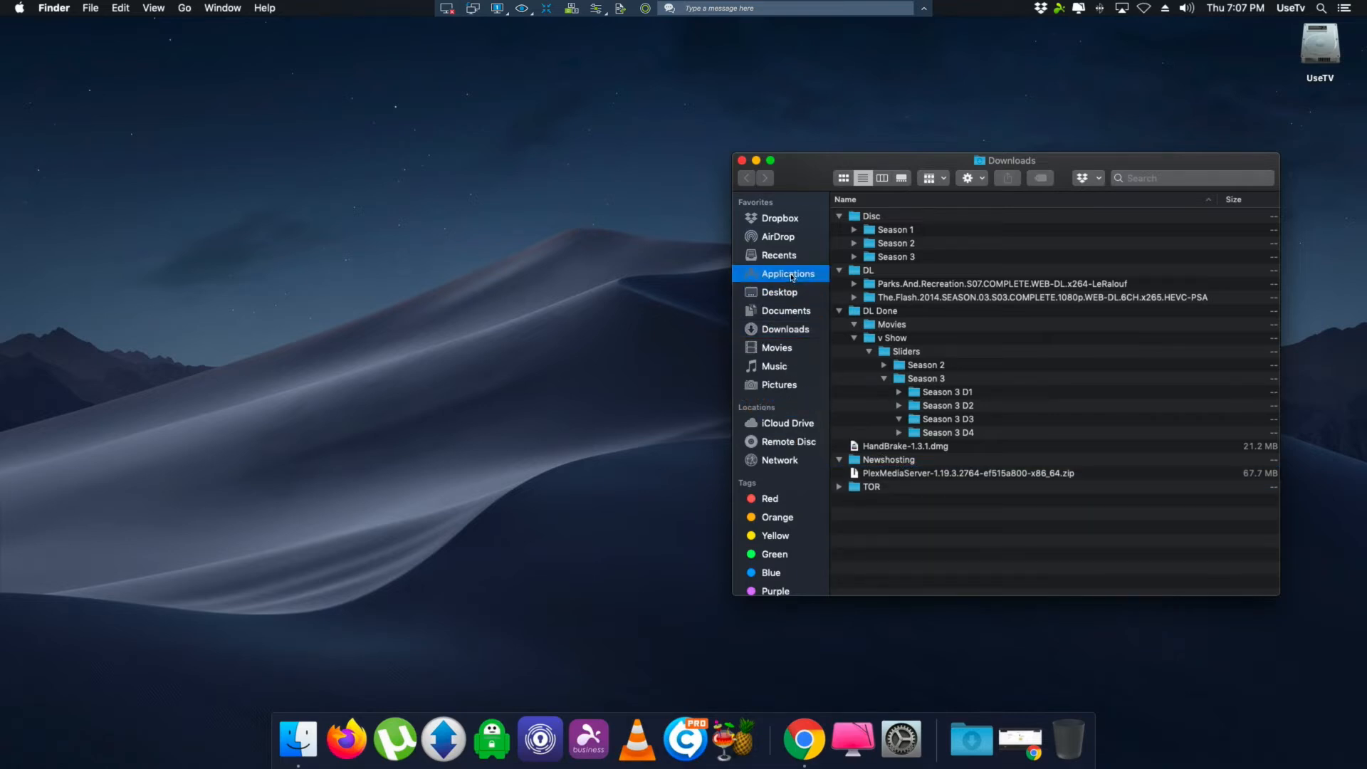
click(1235, 499)
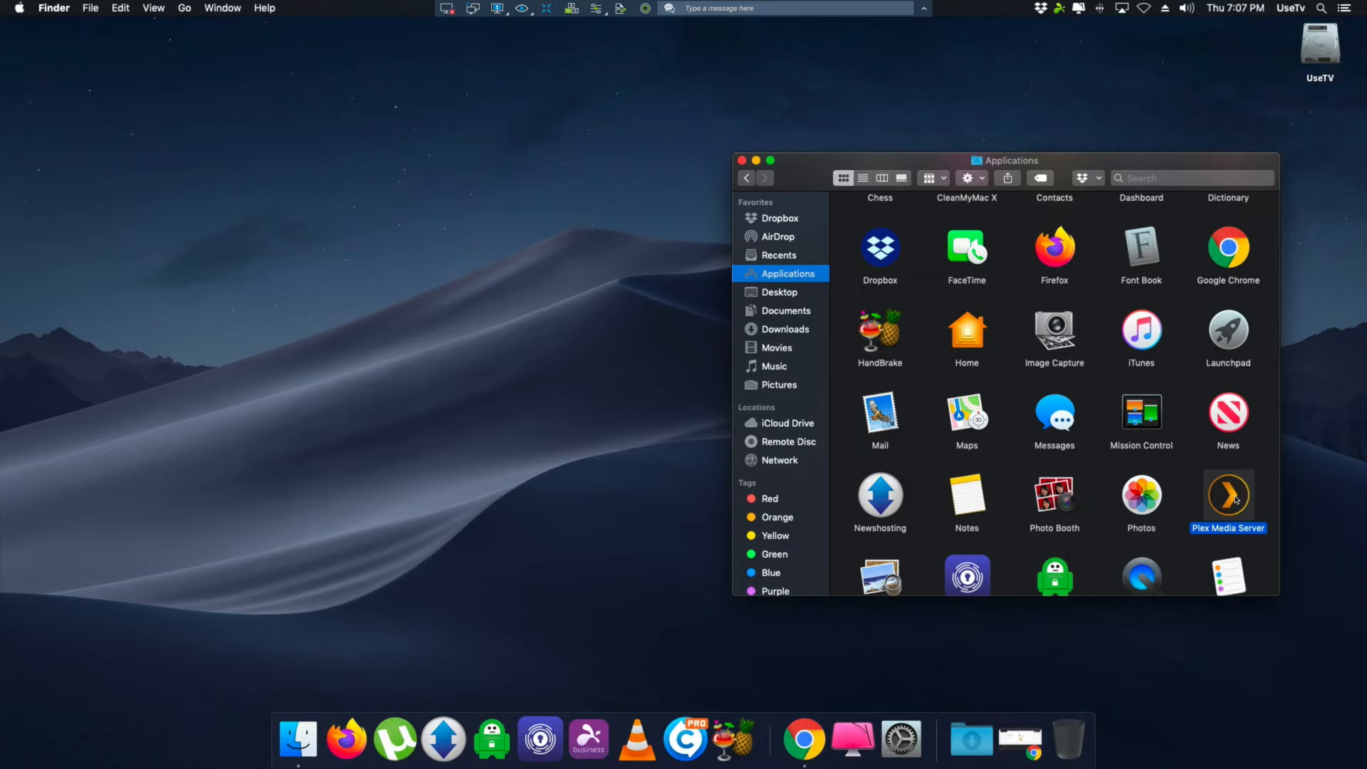
double_click(1236, 499)
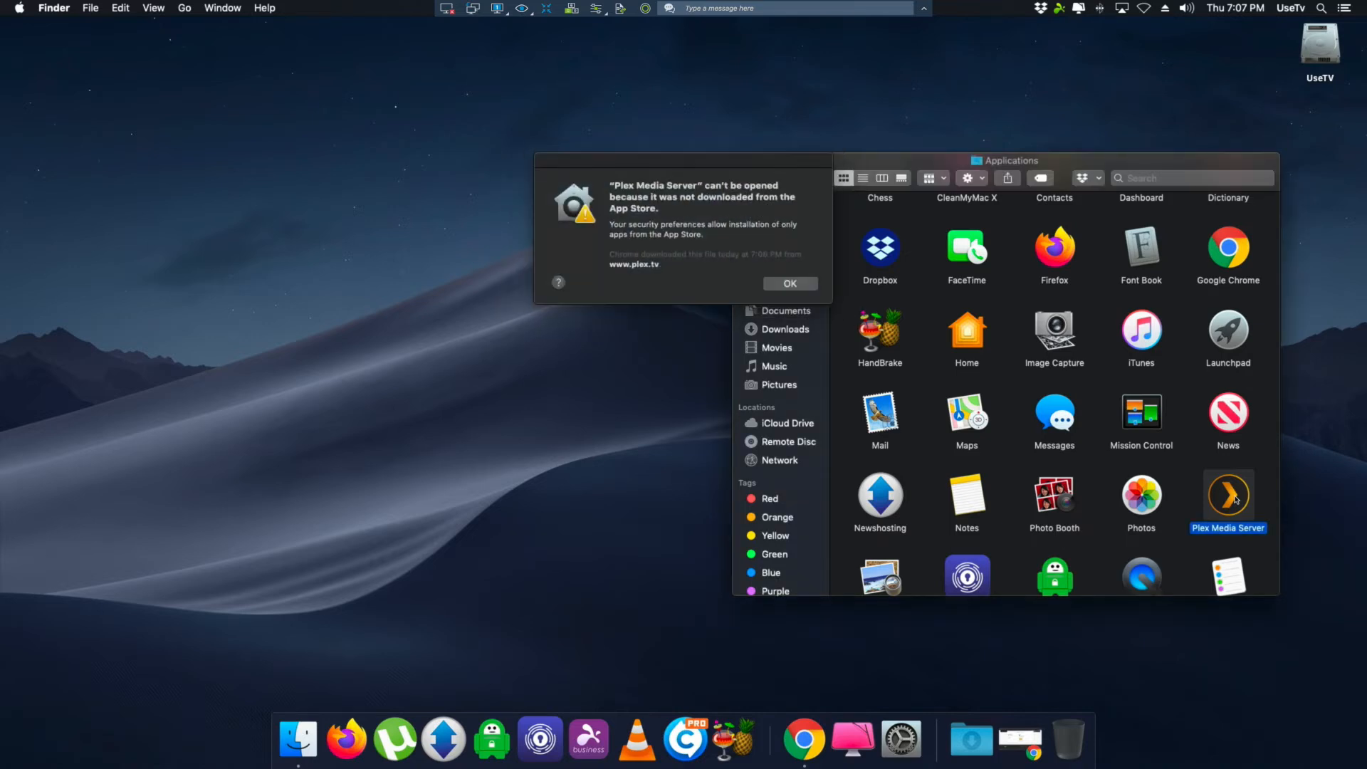
drag(753, 164, 610, 191)
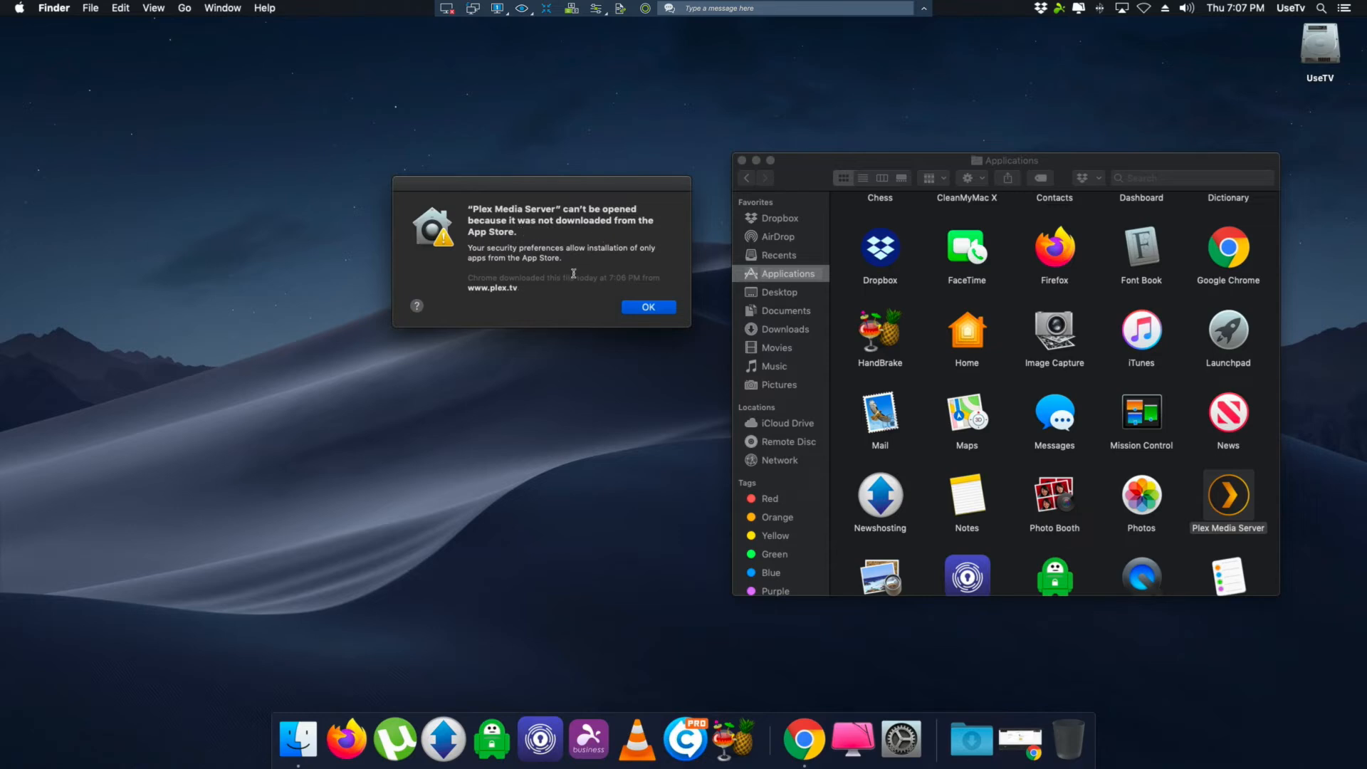
click(640, 311)
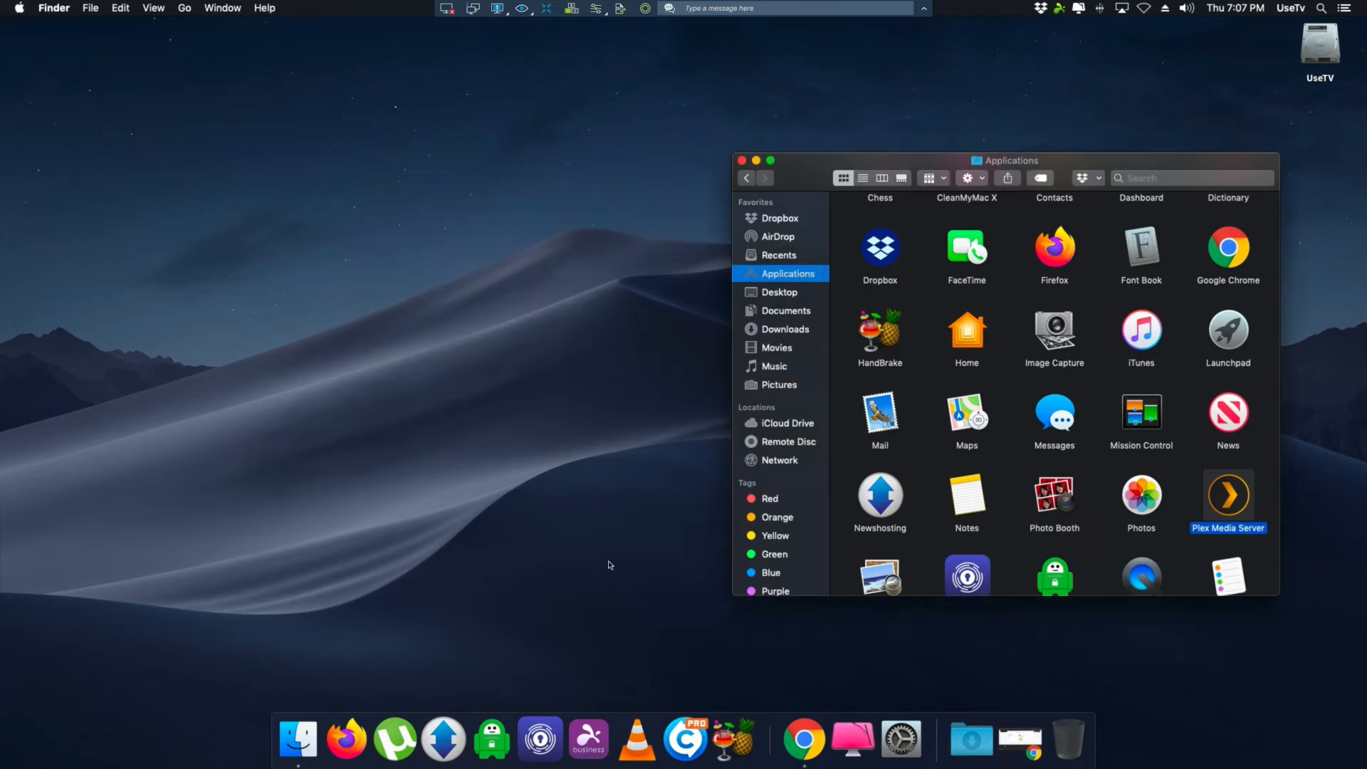
Step: Open the Security & Privacy settings in System Preferences and unlock them for changes
click(901, 740)
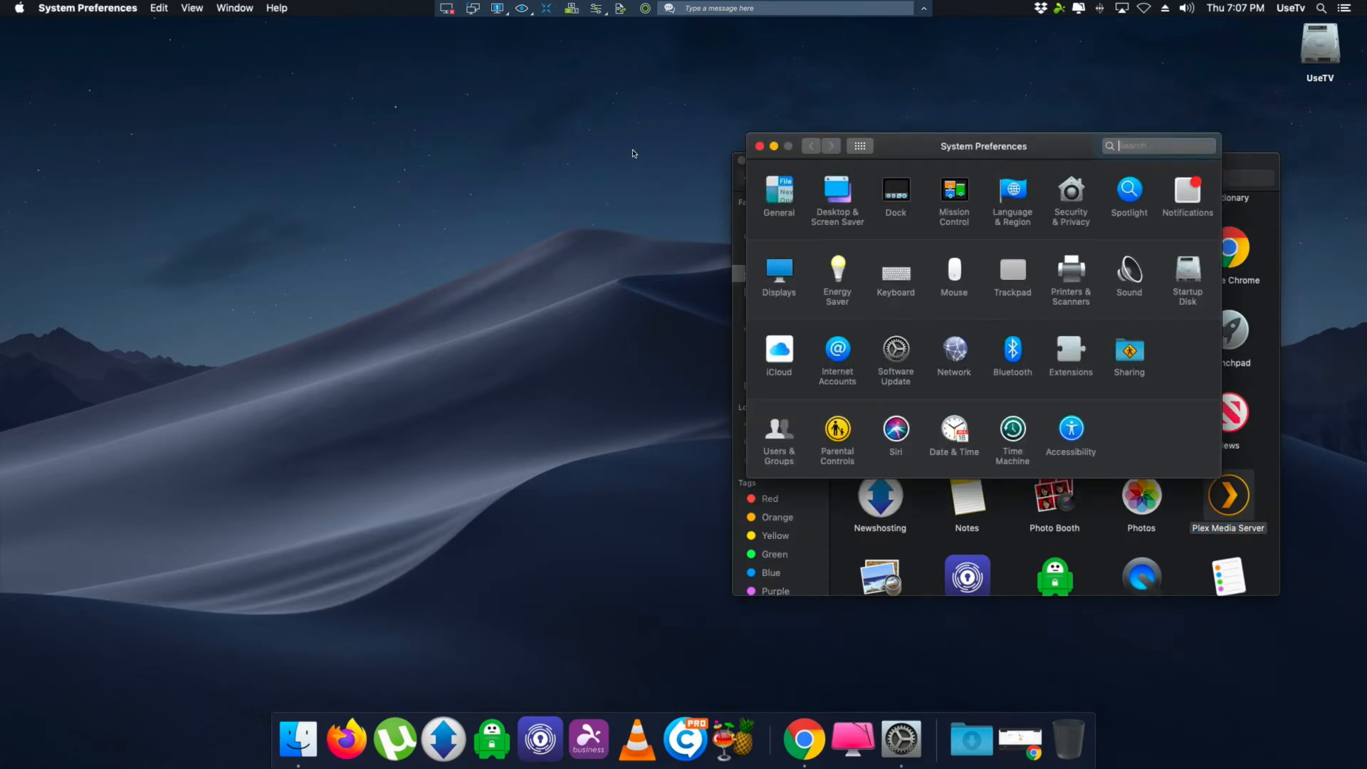
drag(739, 147, 427, 132)
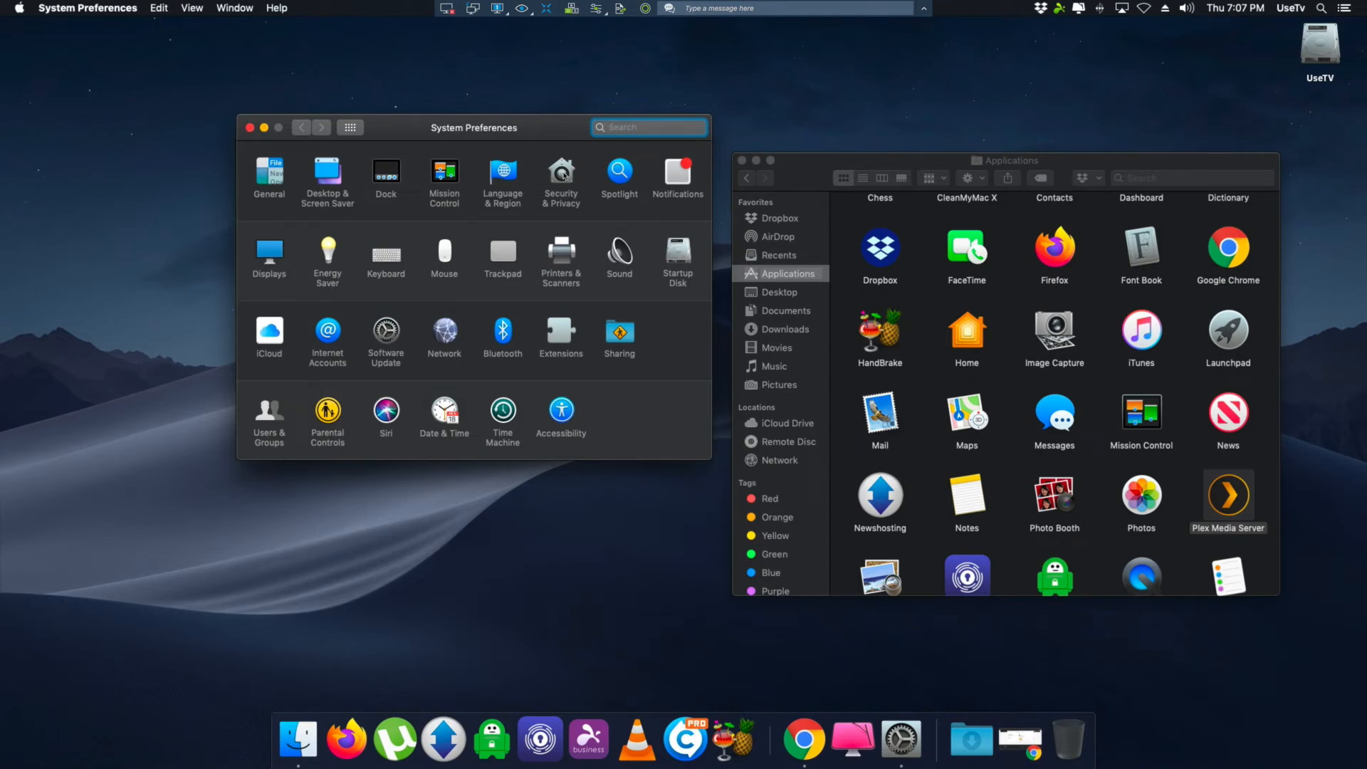
click(563, 175)
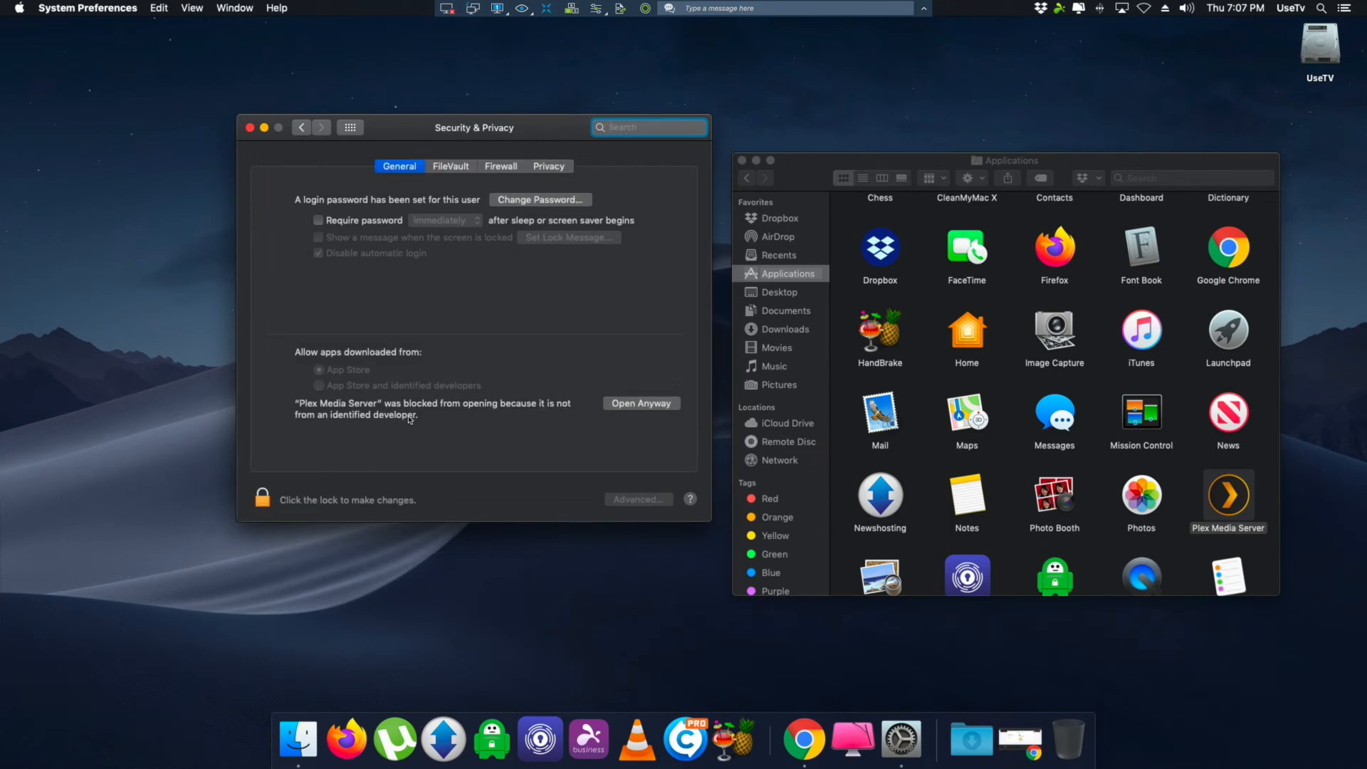
click(268, 505)
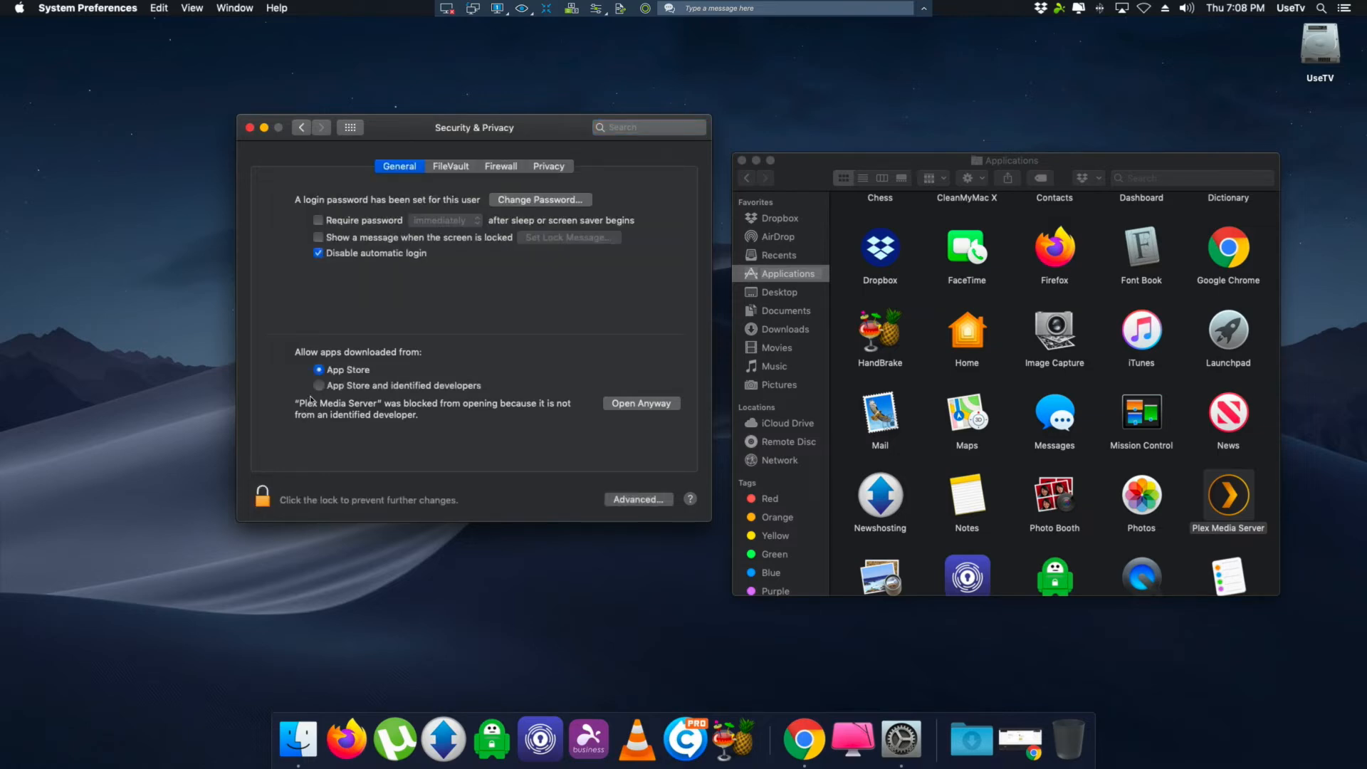
Step: Allow apps from the App Store and identified developers, and open the blocked Plex Media Server anyway
click(319, 385)
click(626, 405)
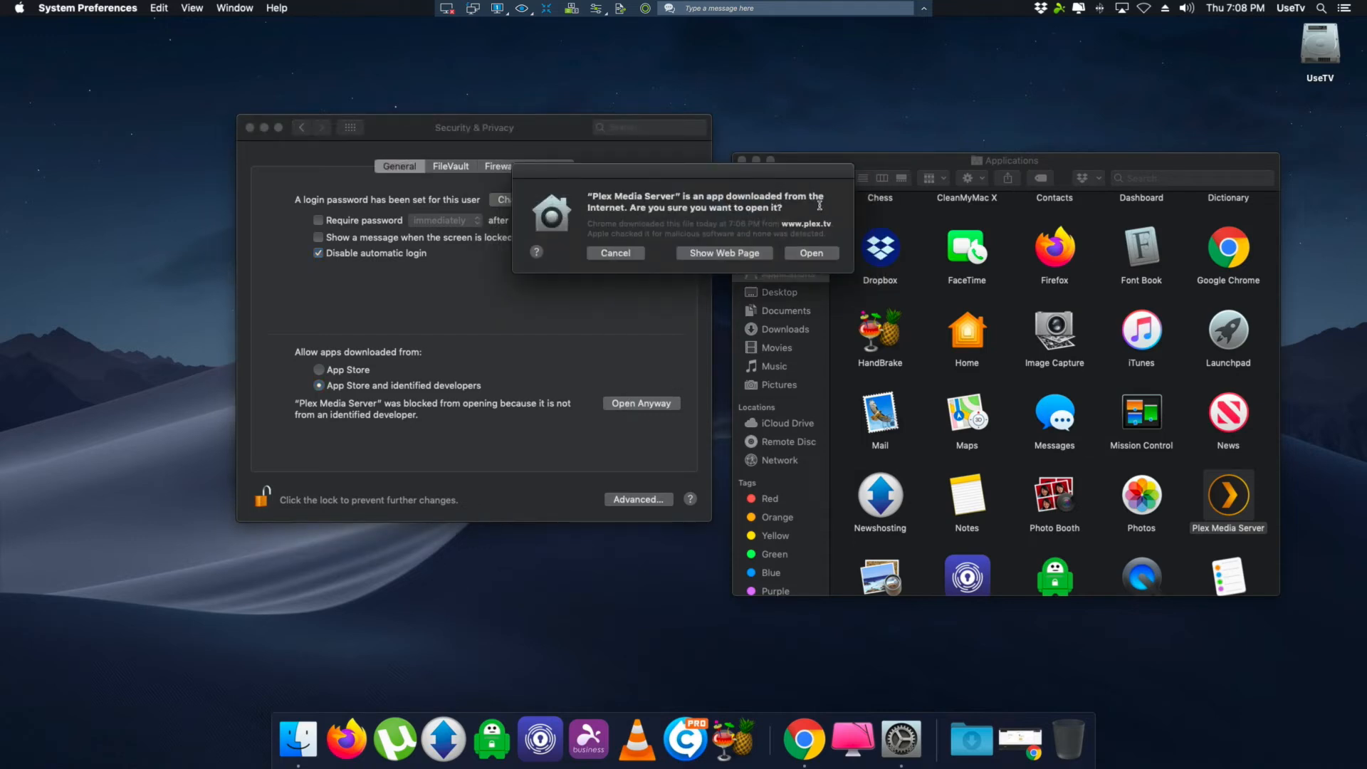
click(808, 253)
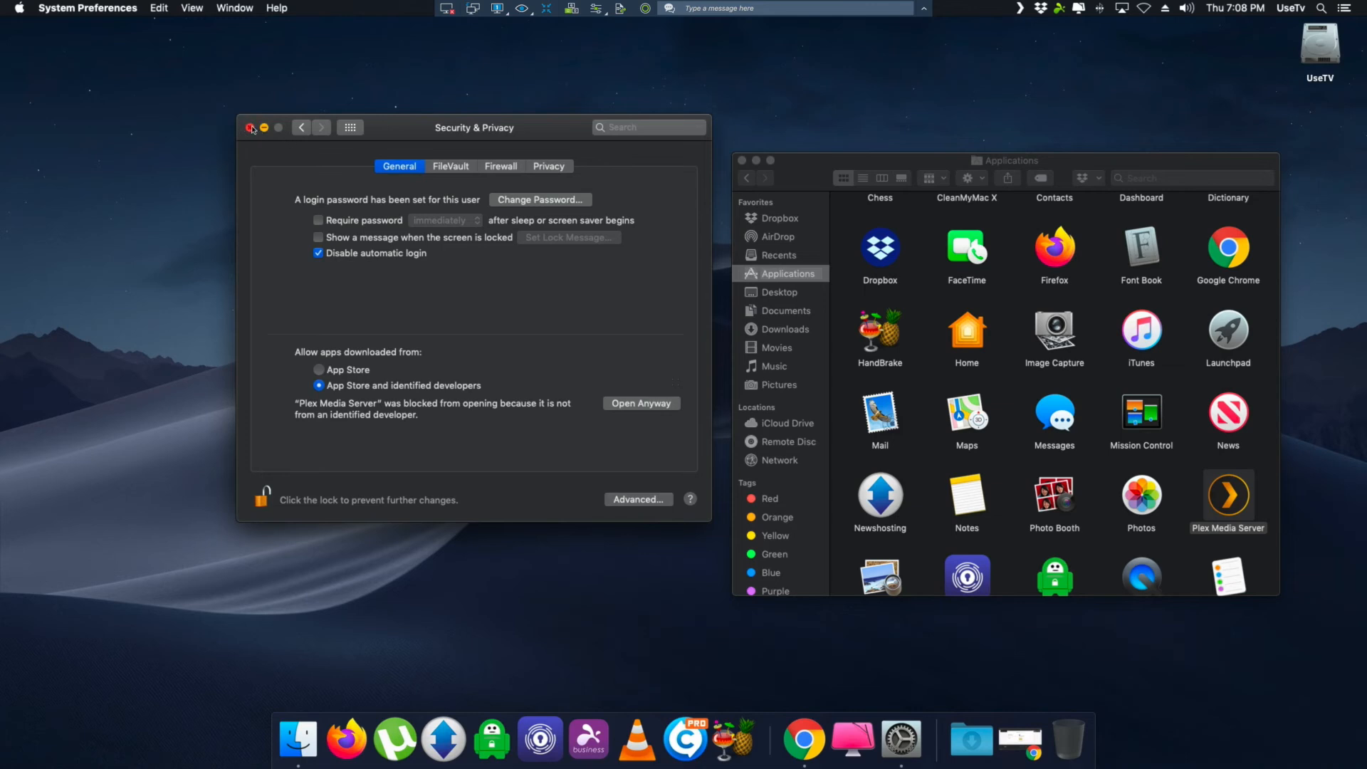
Step: Close the Security & Privacy settings and minimize the Applications folder window
click(251, 128)
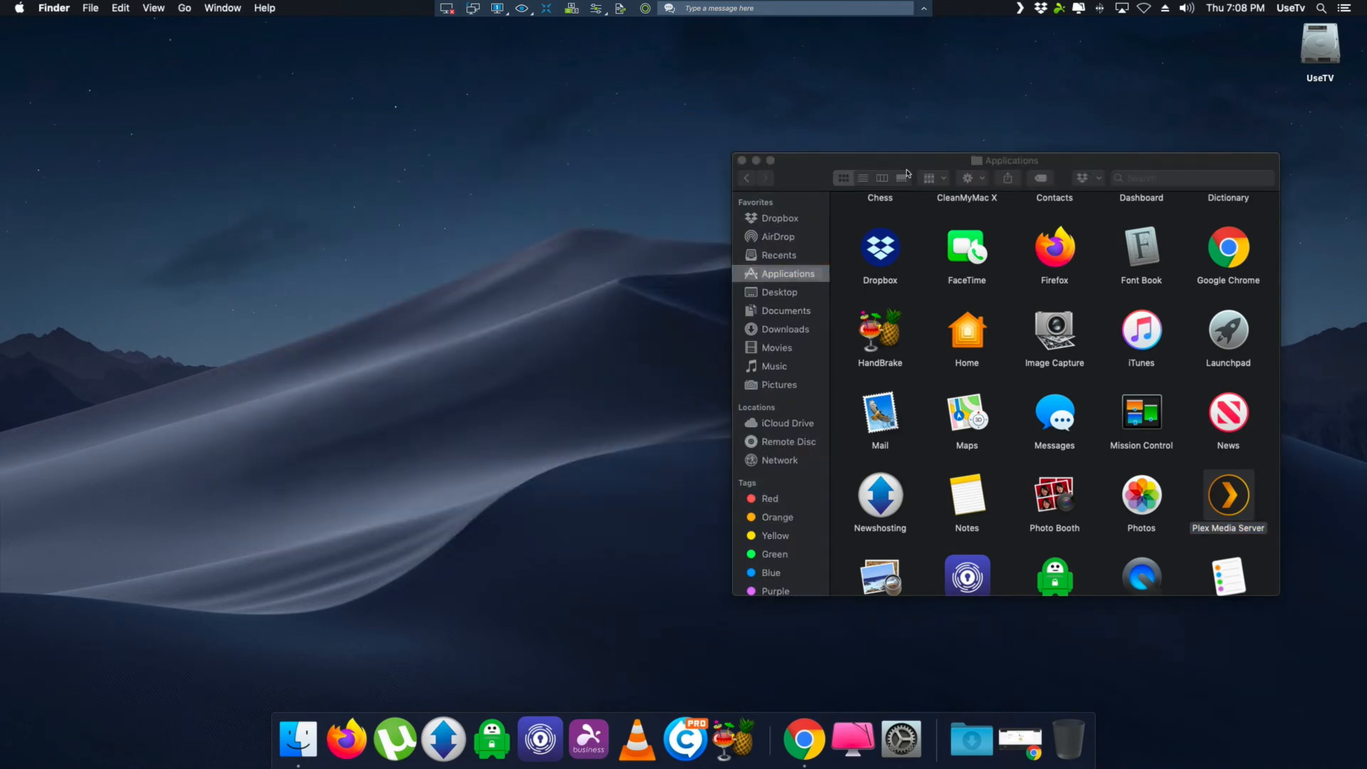
click(1051, 156)
drag(1052, 156, 1002, 87)
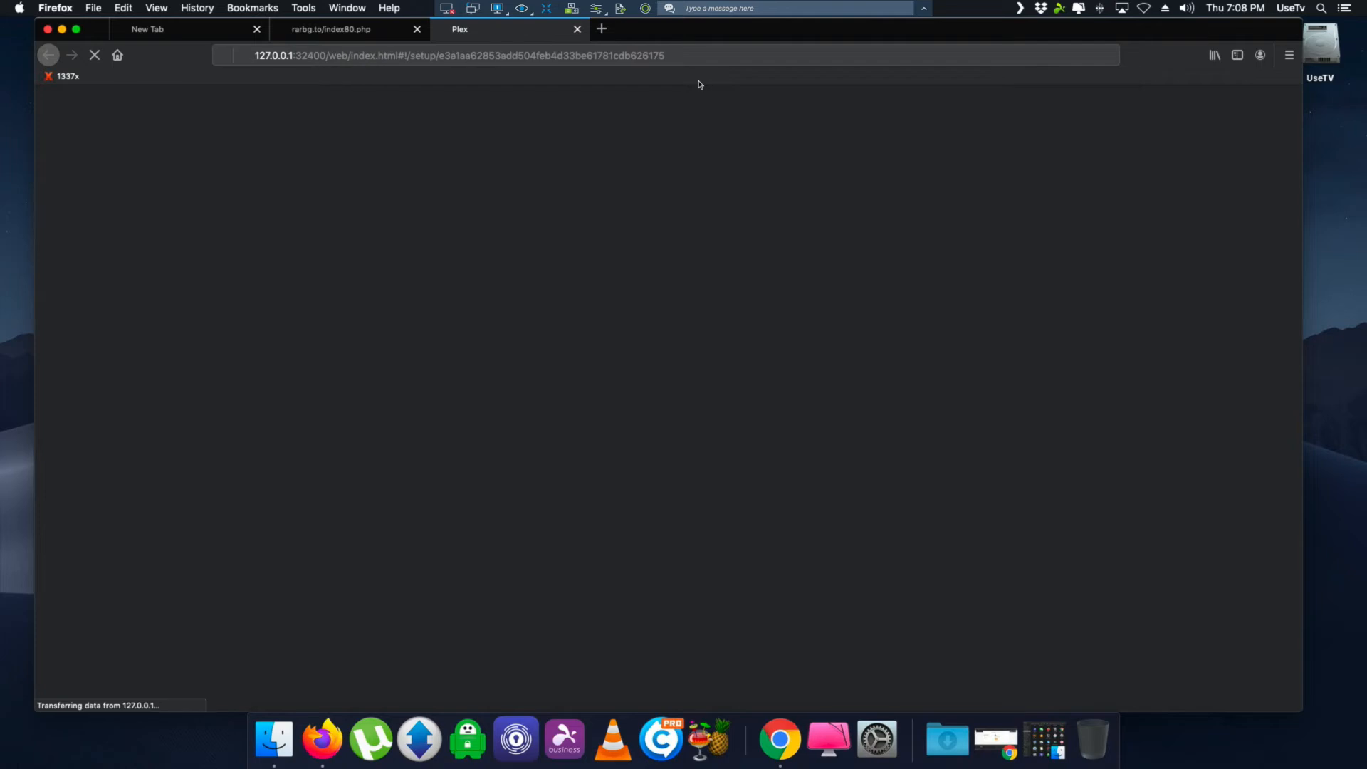
Step: Close the two torrent site tabs, and sign in to Plex with Google, continuing past the introduction to the server setup
click(418, 31)
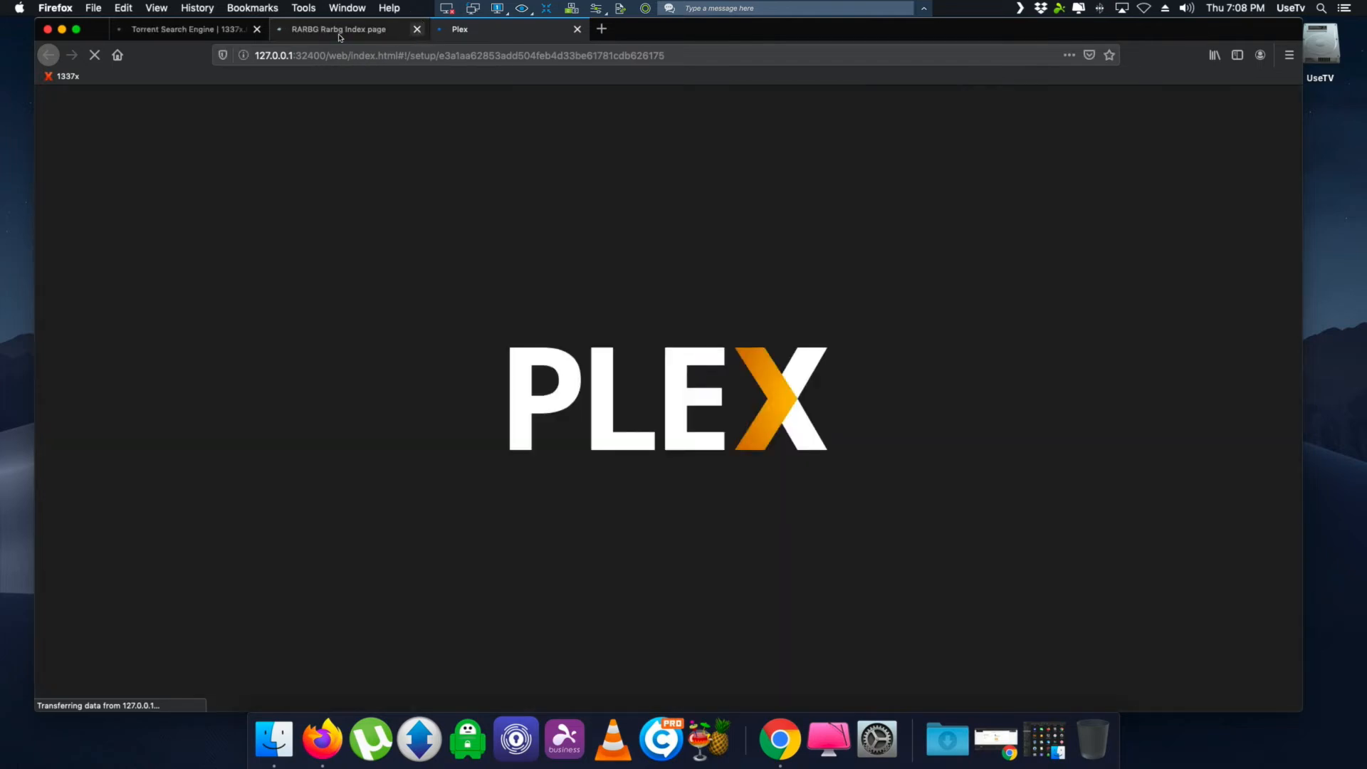
click(257, 31)
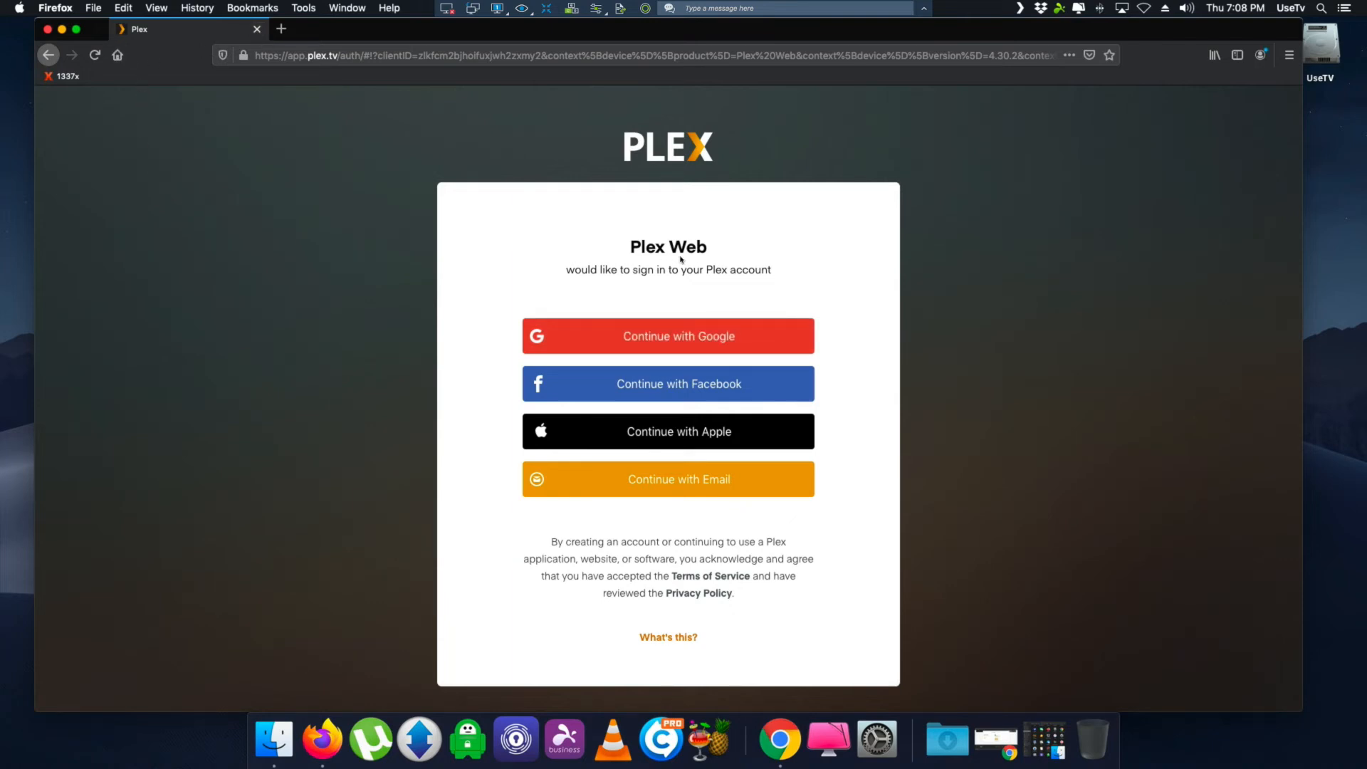
click(685, 338)
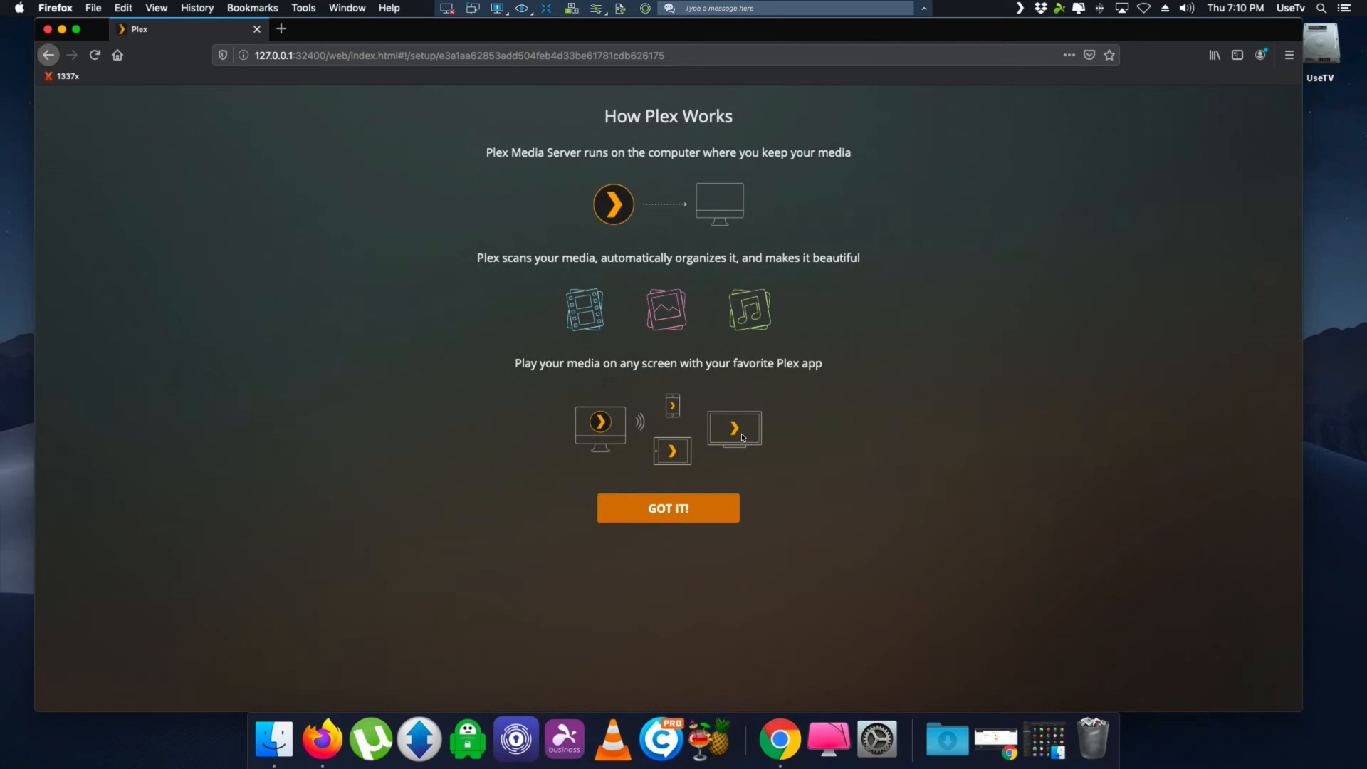
click(678, 509)
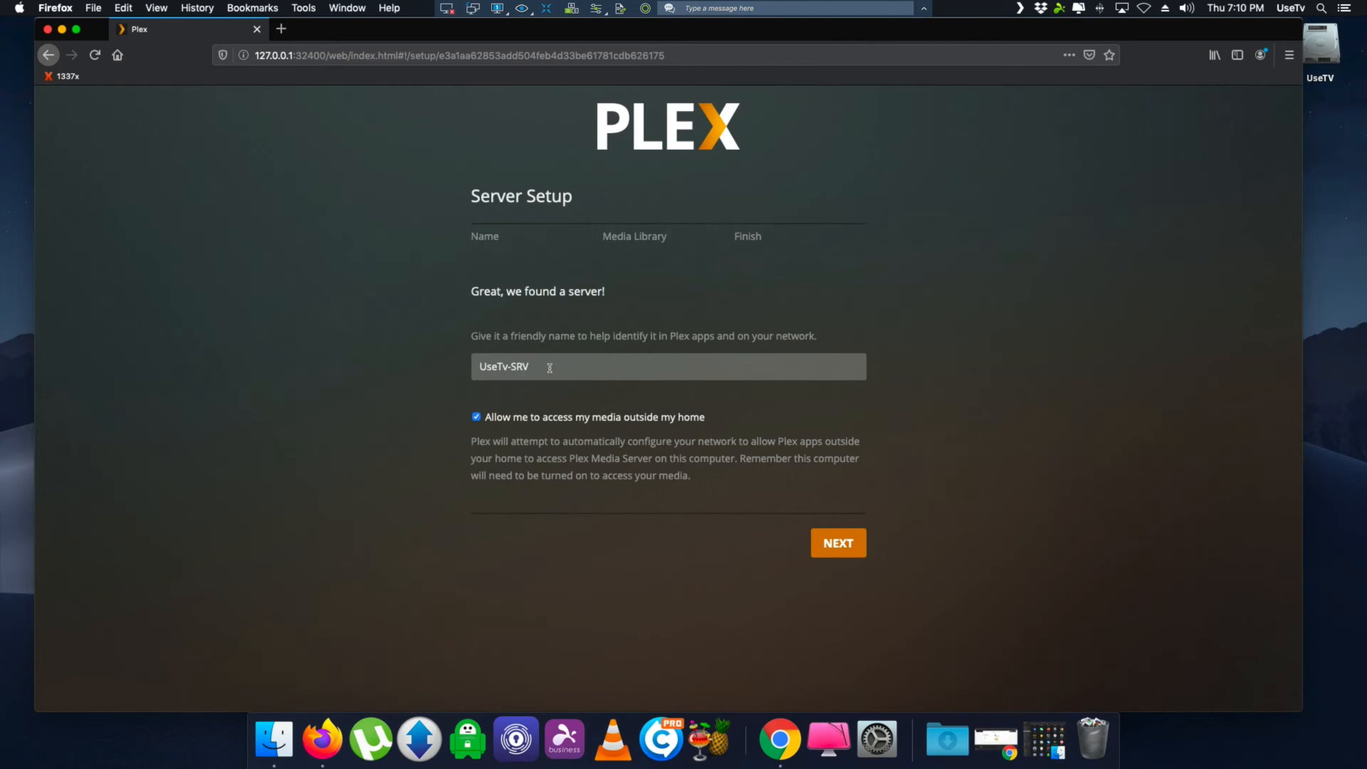
click(551, 367)
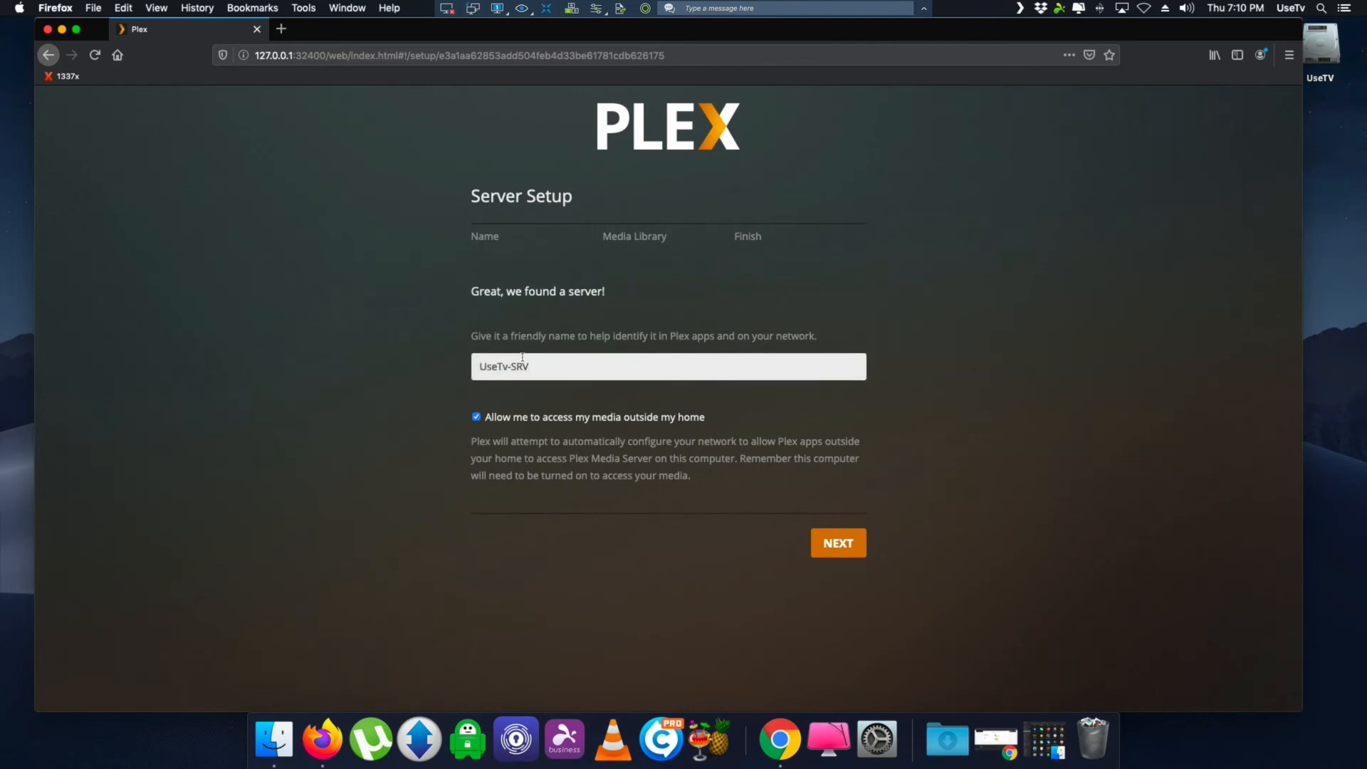
drag(529, 367, 805, 333)
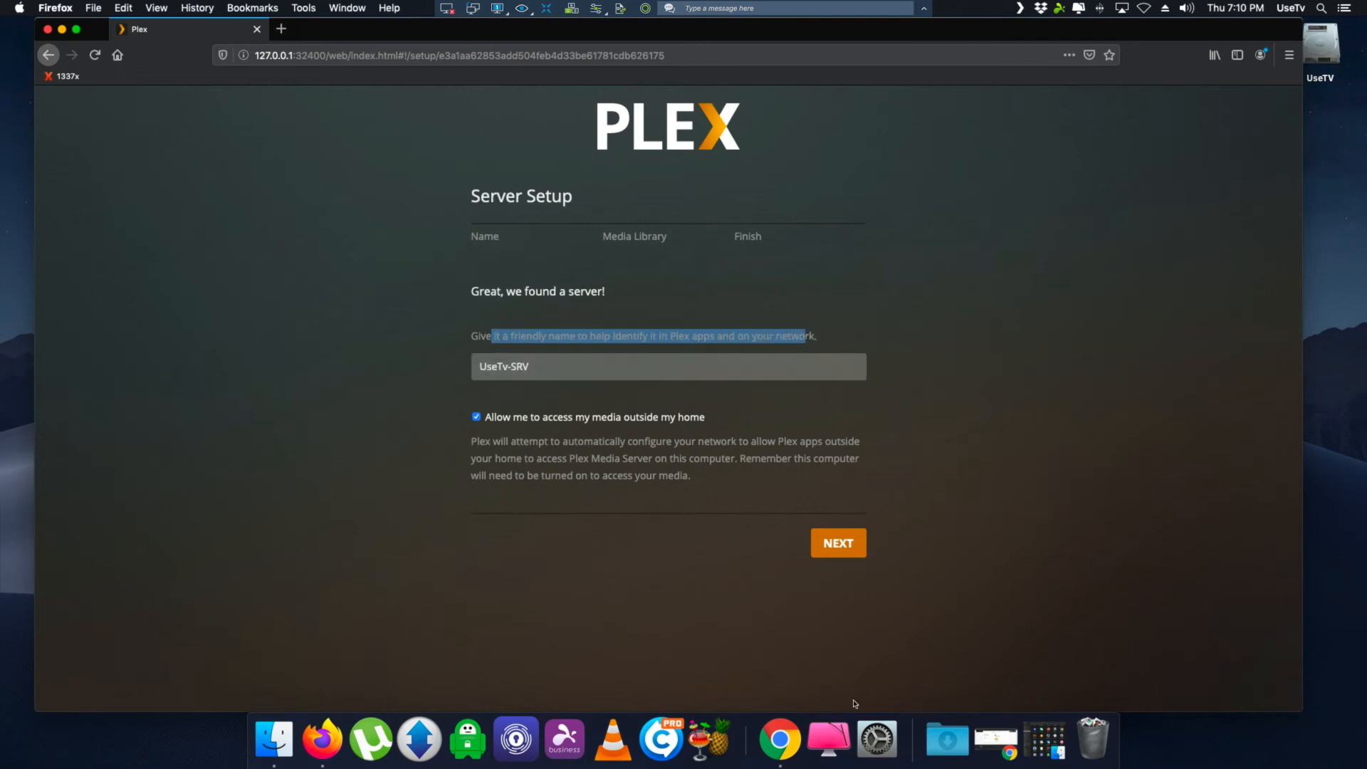
click(875, 739)
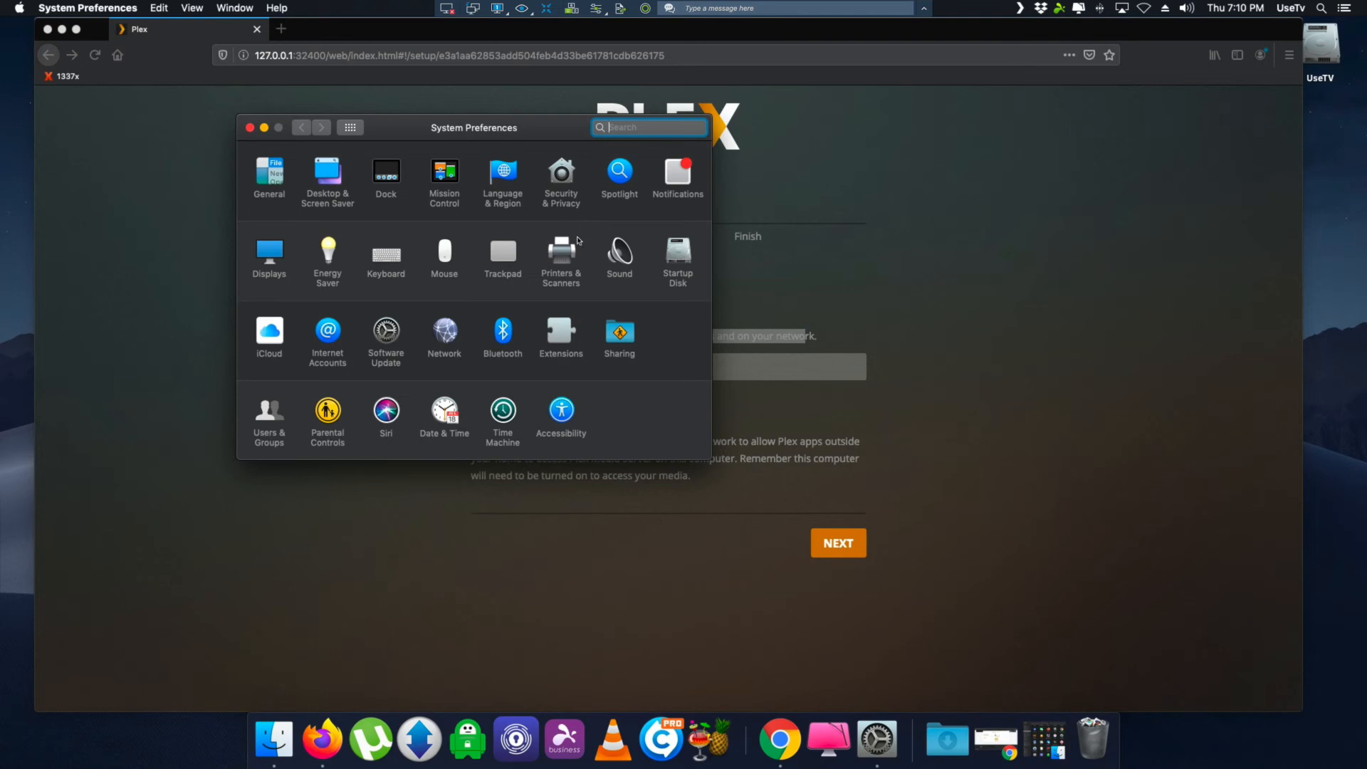
click(619, 333)
click(410, 166)
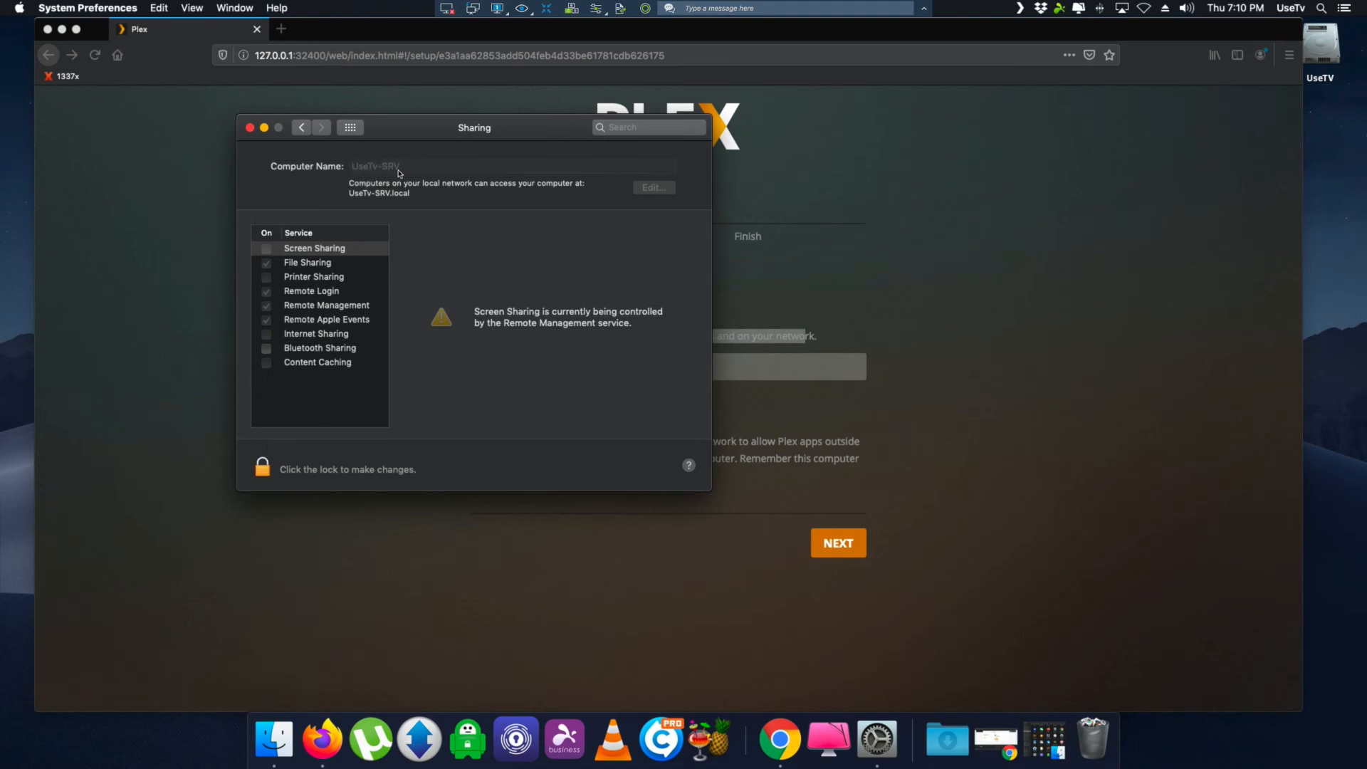
click(251, 129)
click(251, 130)
Step: Name the Plex server Sifu-SRV and continue to the next stage of the server setup
click(538, 365)
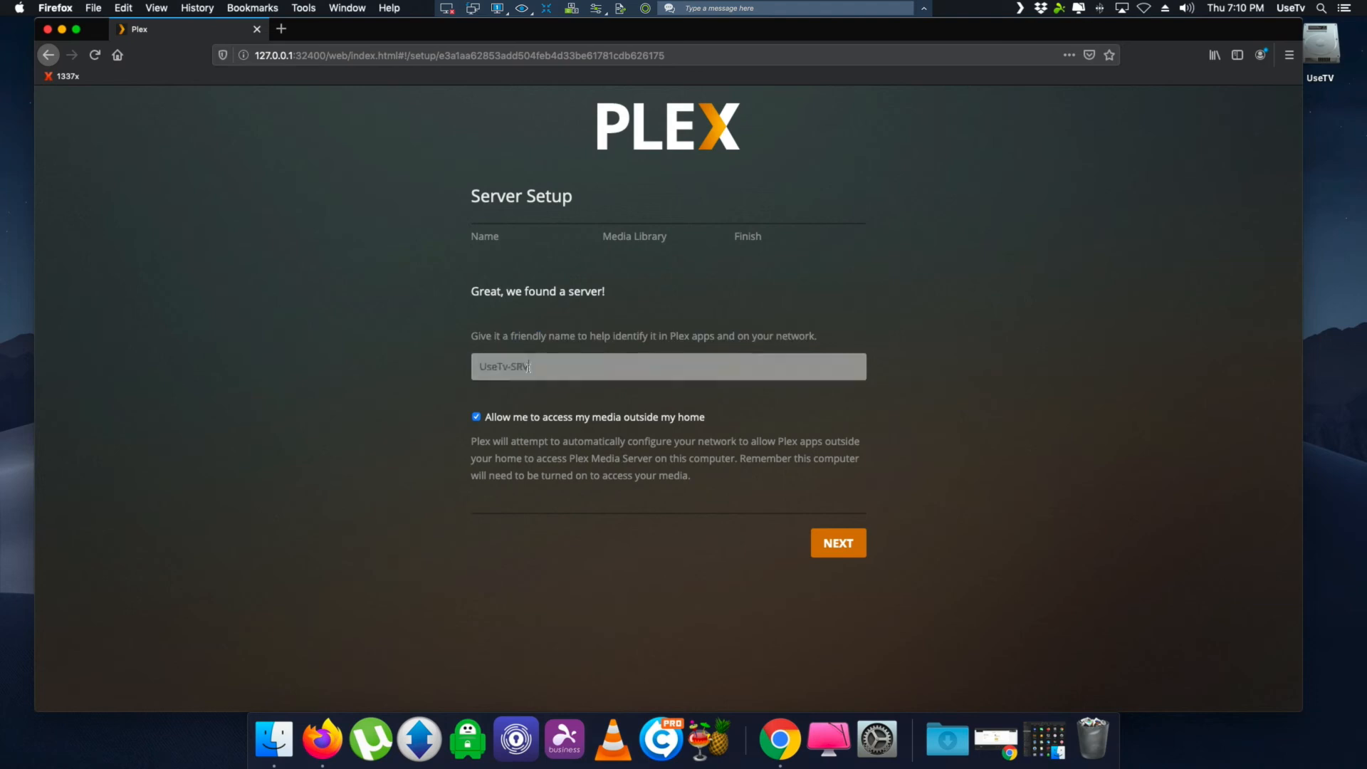
drag(537, 365, 465, 363)
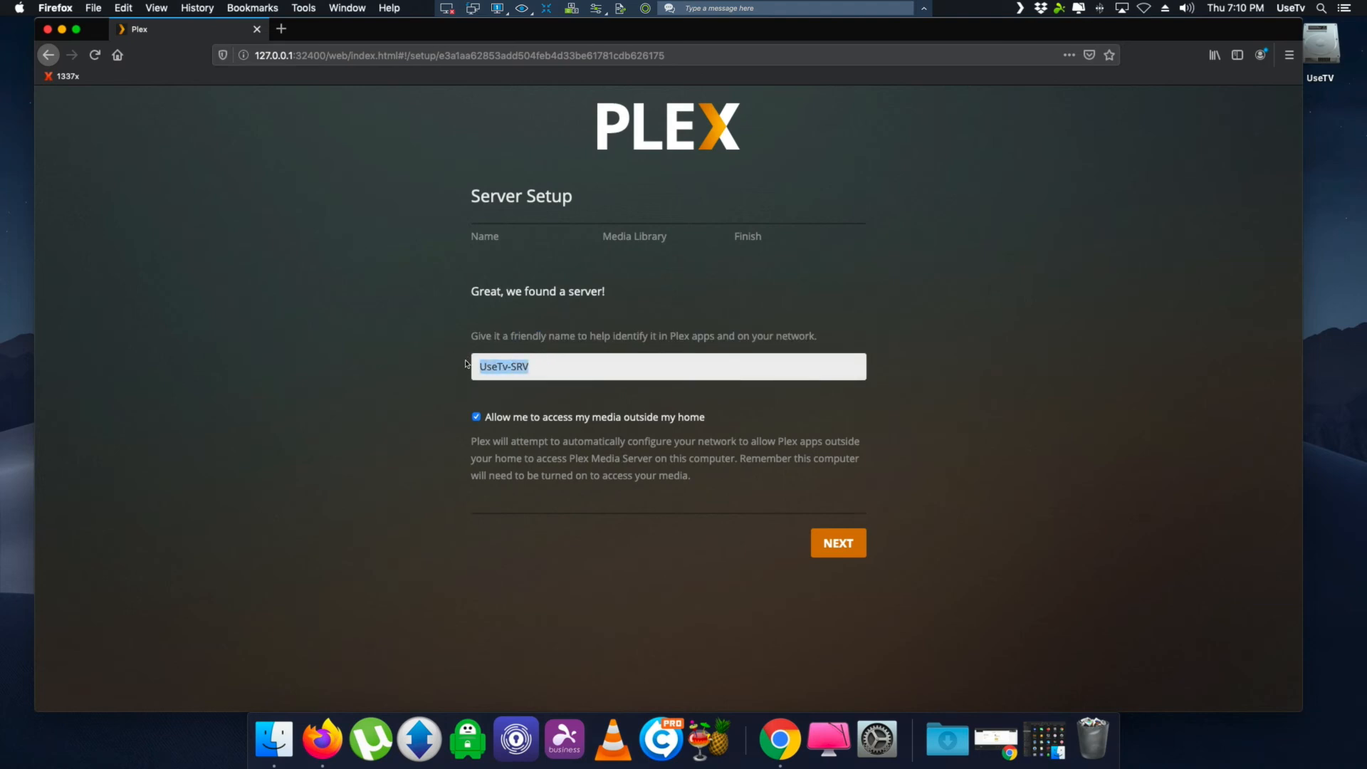
text(Sifu)
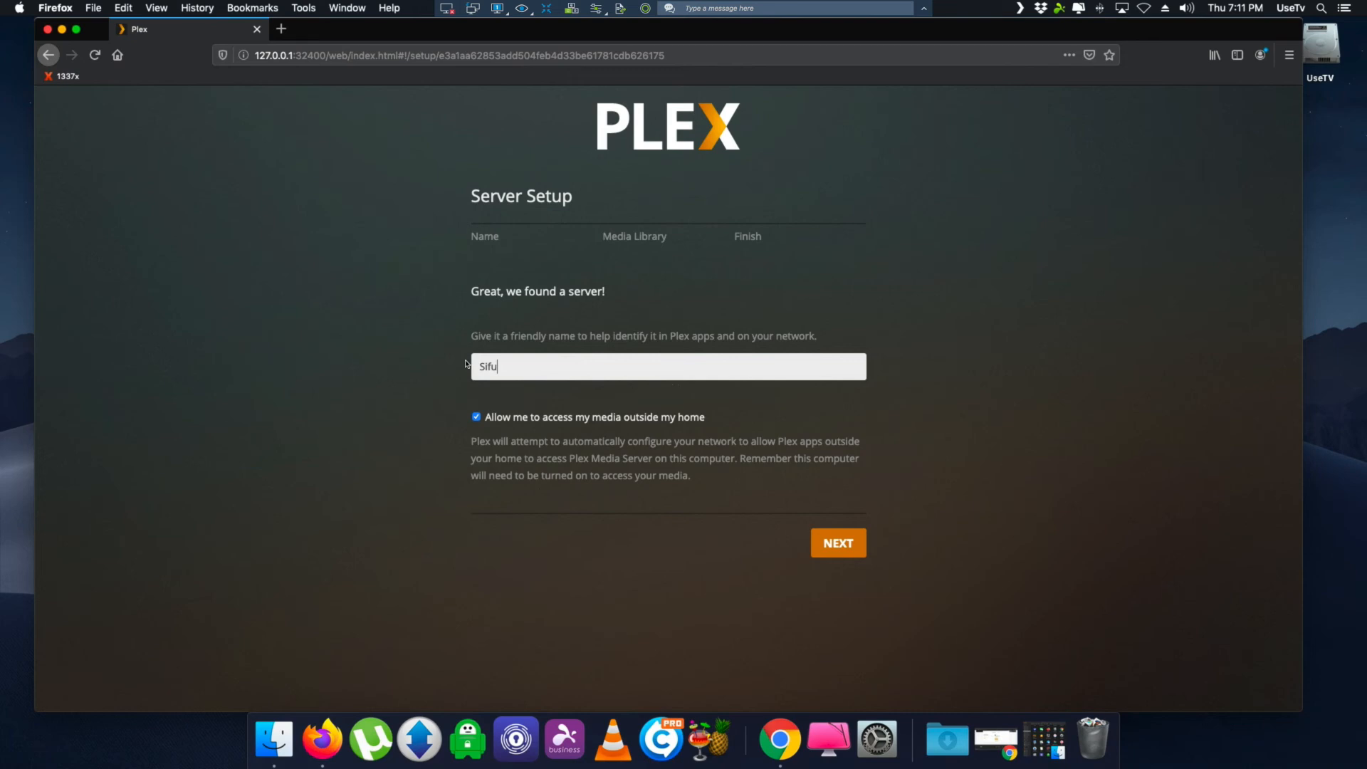
text(-srv)
key(BackSpace)
key(BackSpace)
key(BackSpace)
text(SRV)
click(838, 543)
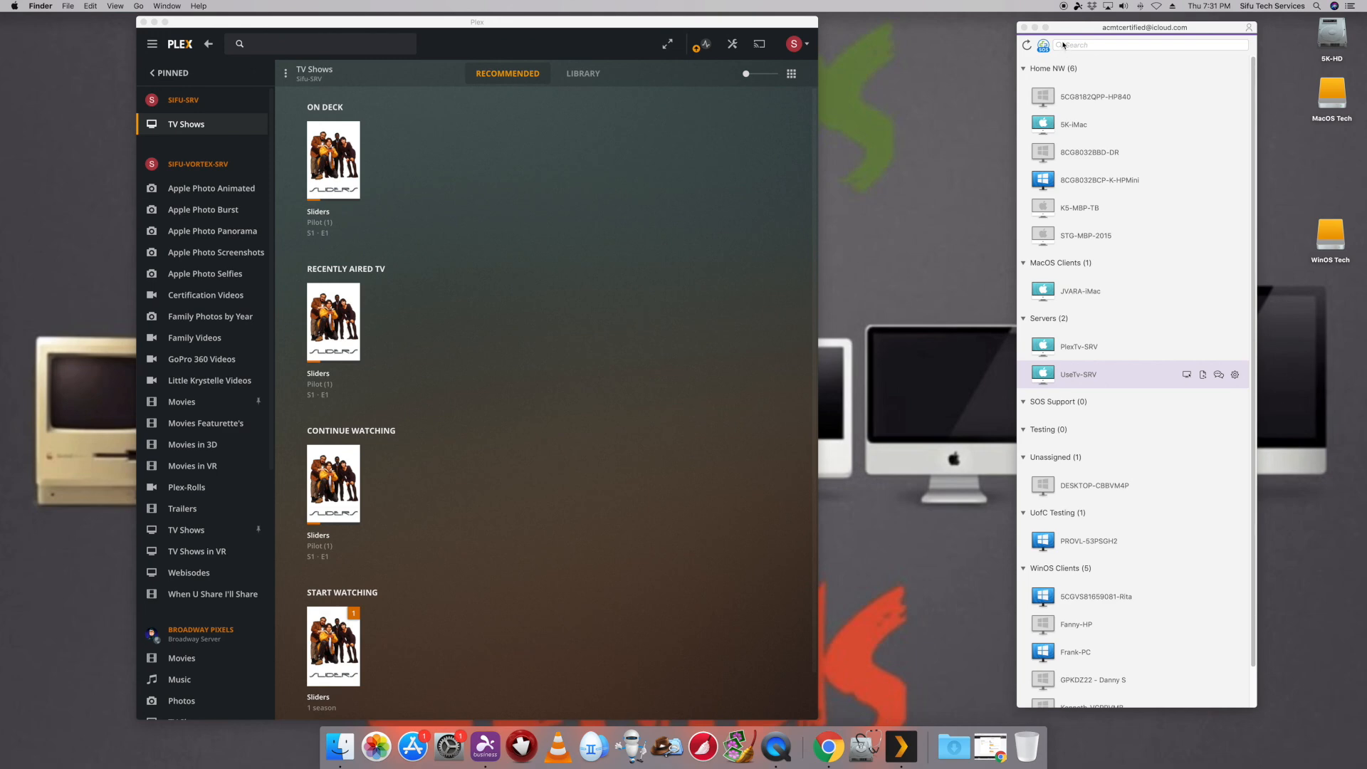
Step: Minimize the Plex window on the local Mac to clear the desktop beside the remote computer list
click(156, 24)
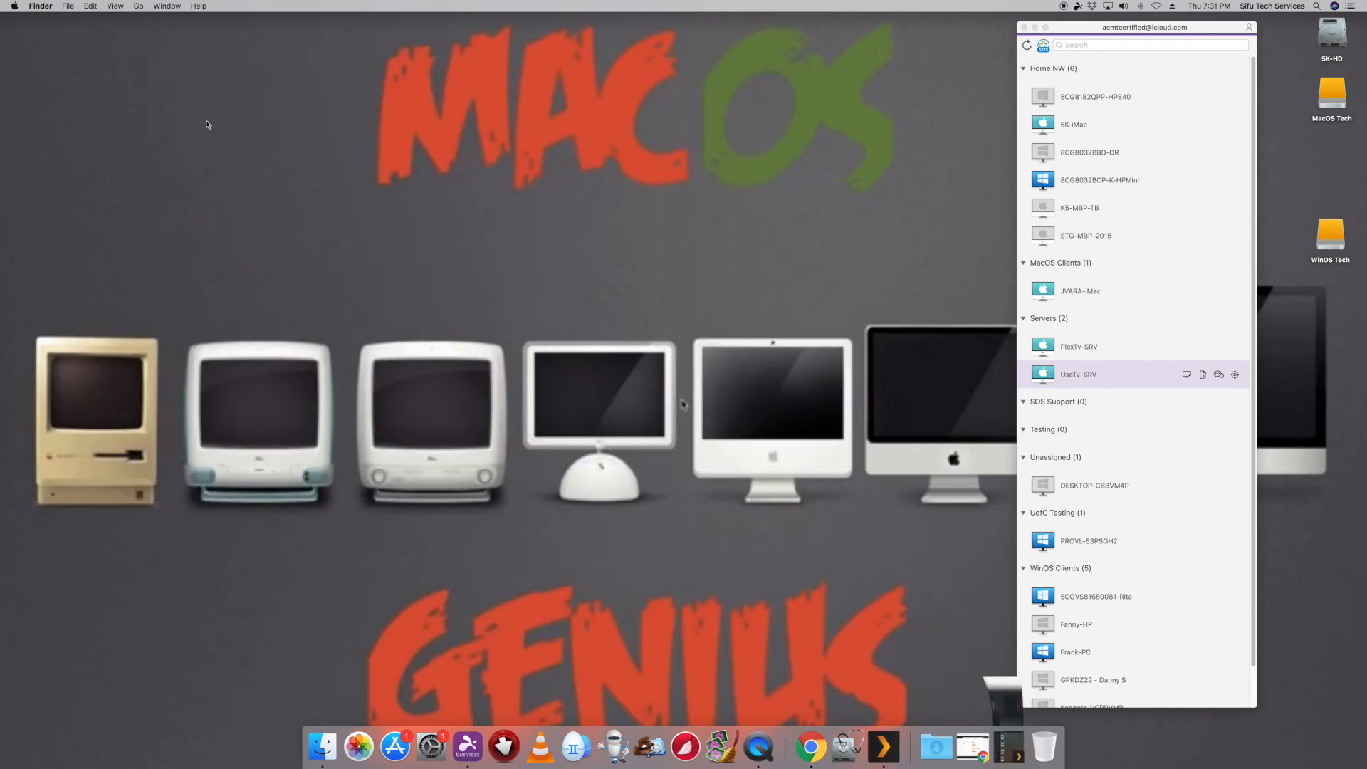